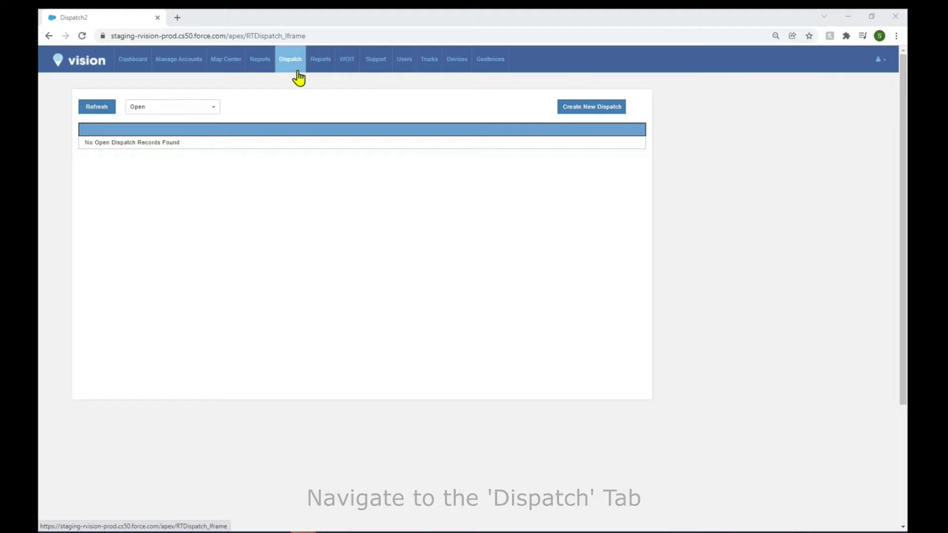
- Check the dispatch status filter options, keep Open, and start creating a new dispatch
{"action": "left_click", "coordinate": [212, 107]}
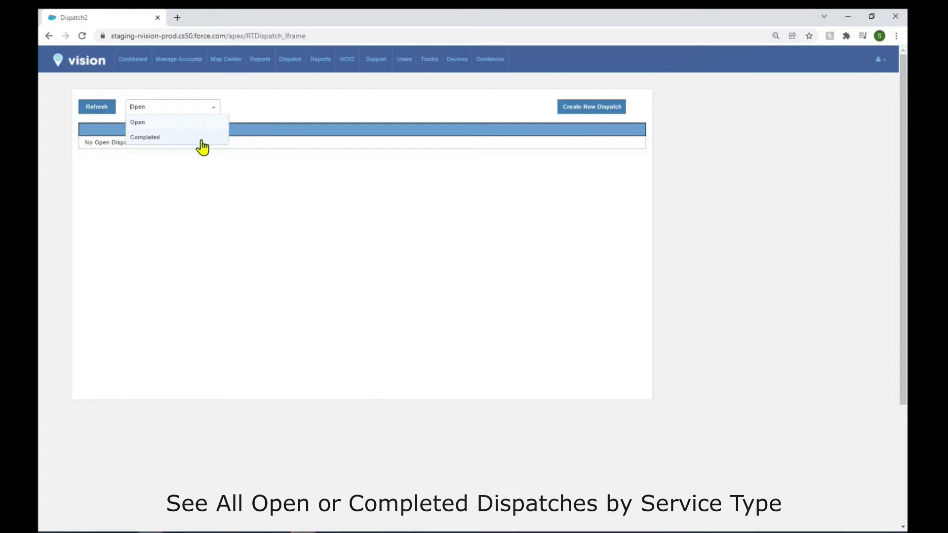
{"action": "left_click", "coordinate": [214, 112]}
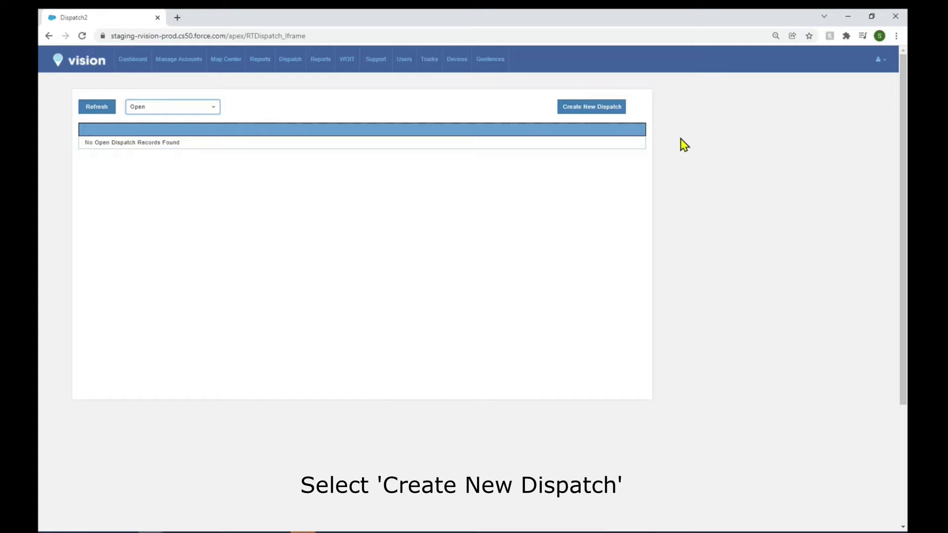
{"action": "left_click", "coordinate": [595, 114]}
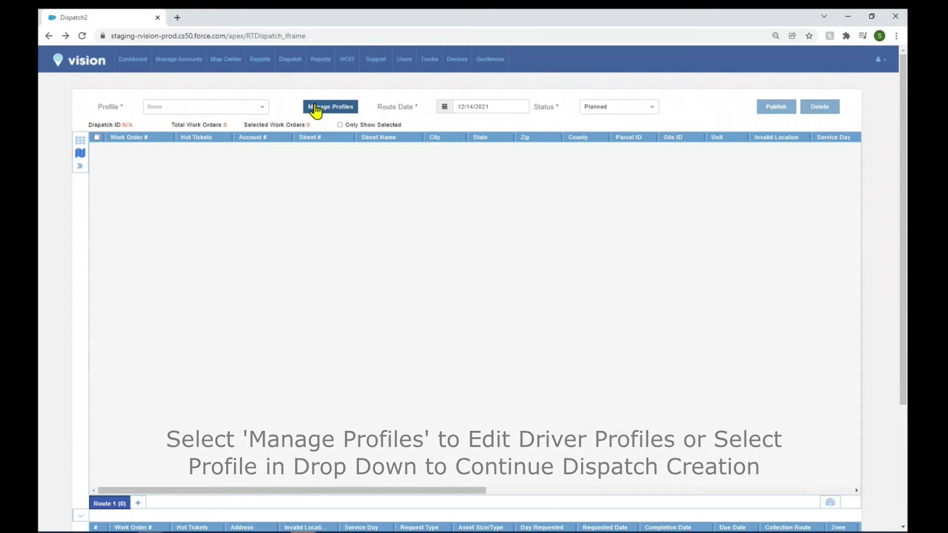
- View the Dispatch 2 Chicago profile in the dispatch profile settings and return to the new dispatch
{"action": "left_click", "coordinate": [355, 107]}
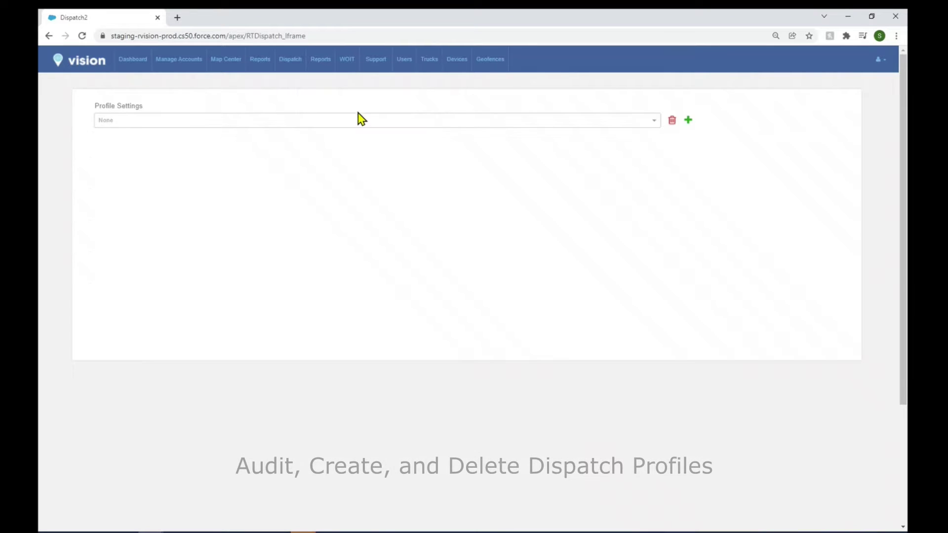
{"action": "left_click", "coordinate": [592, 120]}
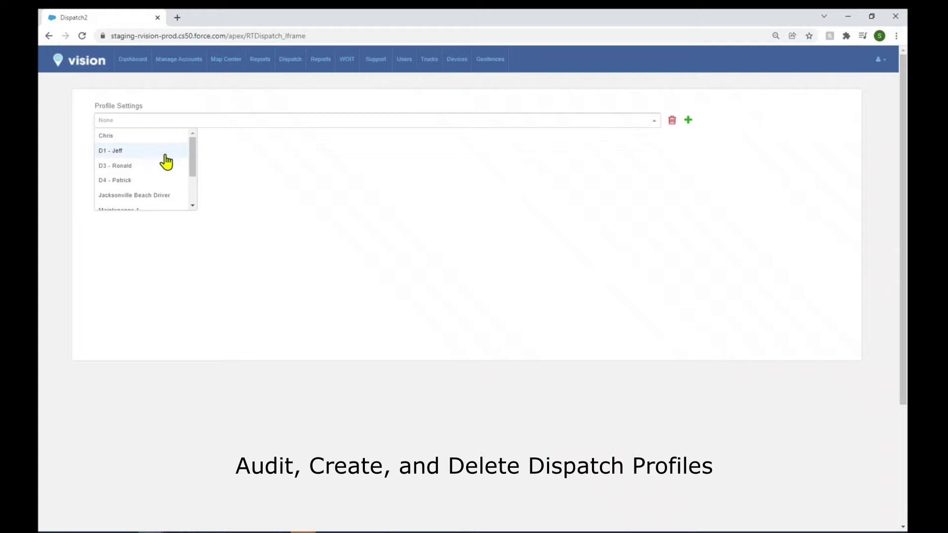
{"action": "scroll", "coordinate": [164, 190], "scroll_direction": "down", "scroll_amount": 2}
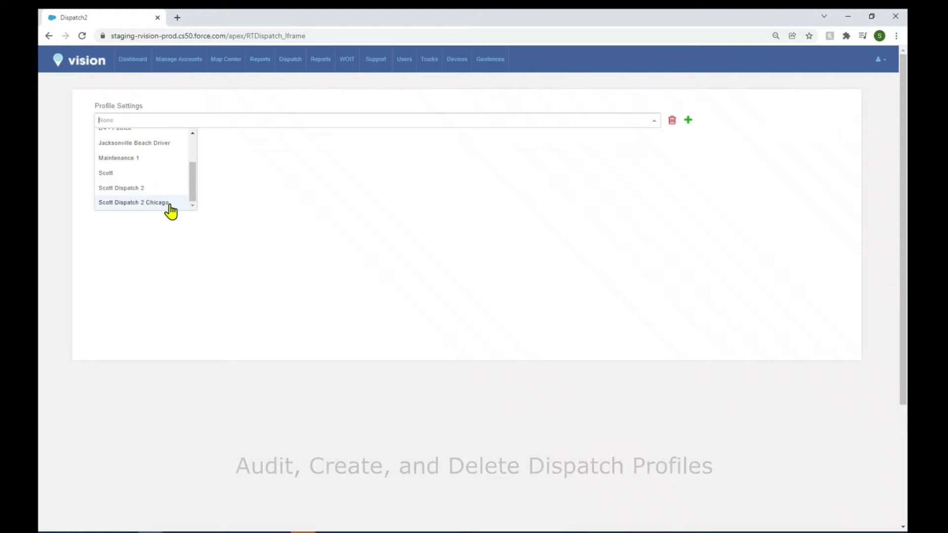
{"action": "left_click", "coordinate": [177, 204]}
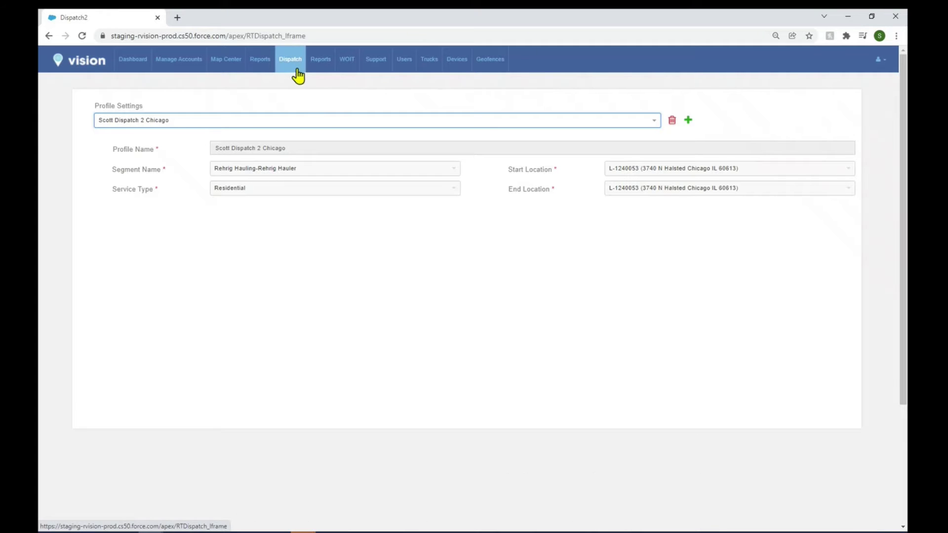
{"action": "left_click", "coordinate": [52, 37]}
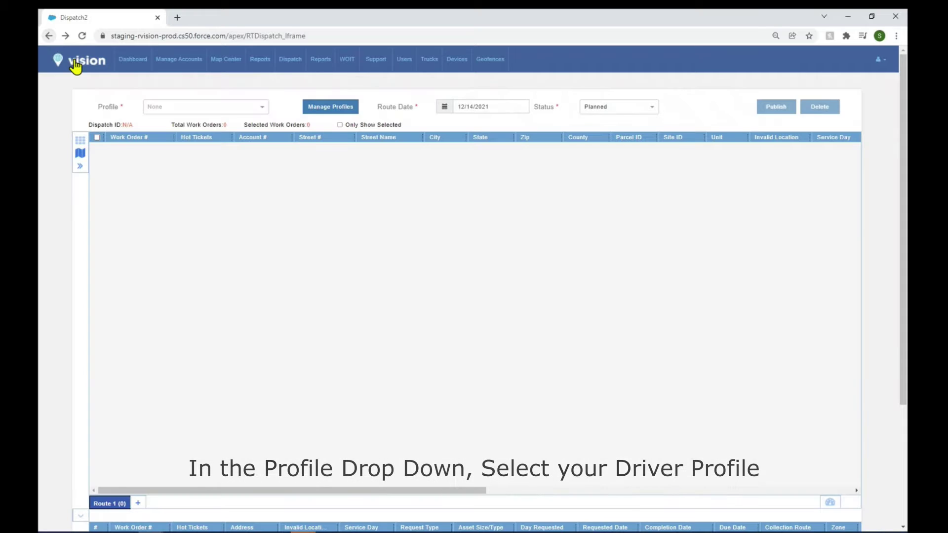
- Assign the Dispatch 2 Chicago driver profile to the new dispatch
{"action": "left_click", "coordinate": [260, 106]}
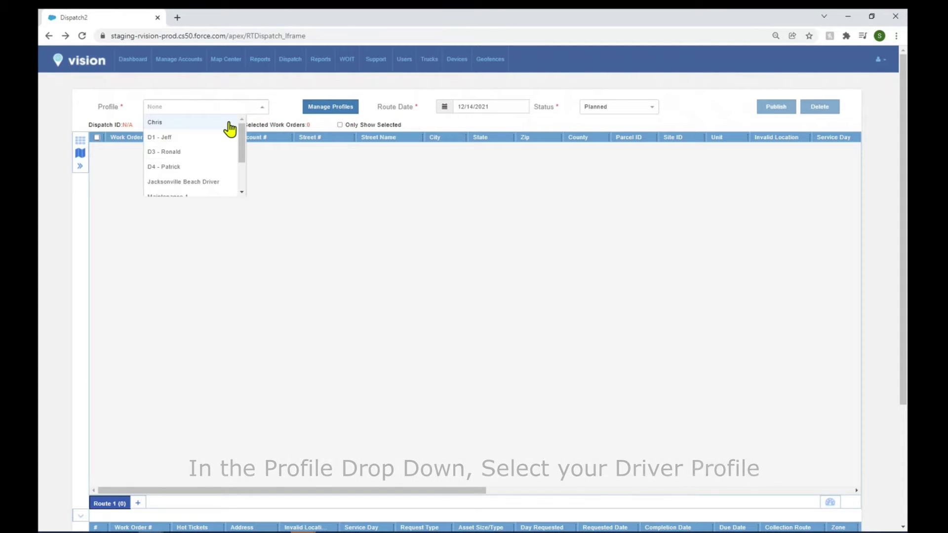
{"action": "scroll", "coordinate": [214, 163], "scroll_direction": "down", "scroll_amount": 3}
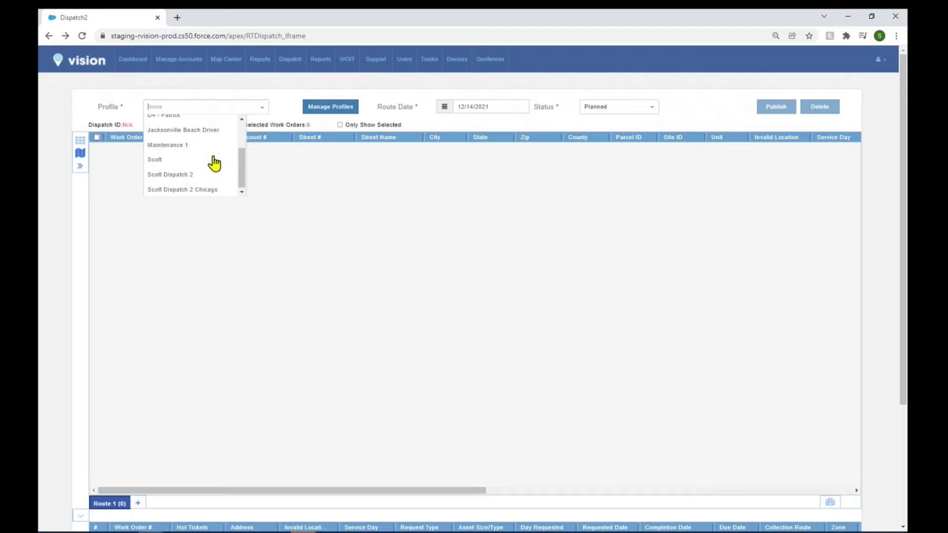
{"action": "left_click", "coordinate": [211, 190]}
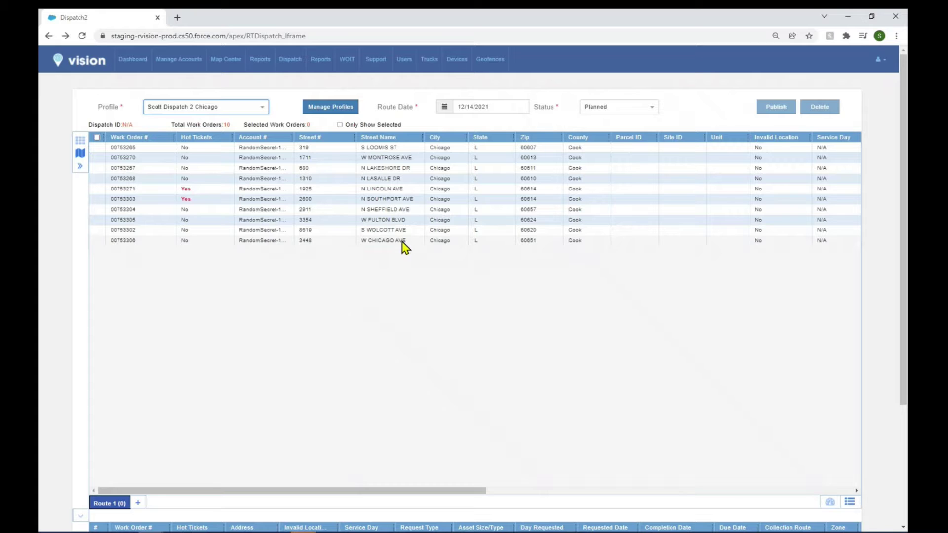
- Set the route date to 12/14/2021 and keep the dispatch status as Planned
{"action": "left_click", "coordinate": [444, 110]}
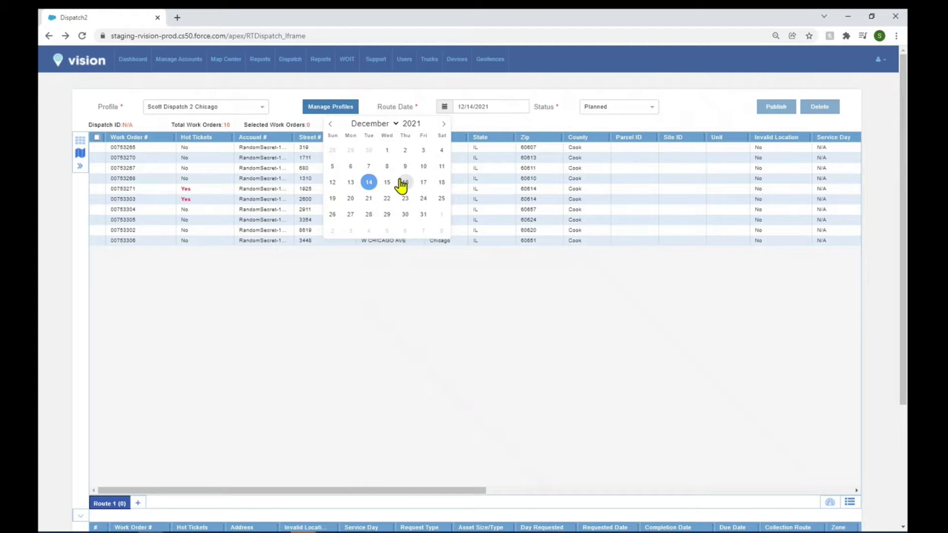
{"action": "left_click", "coordinate": [371, 183]}
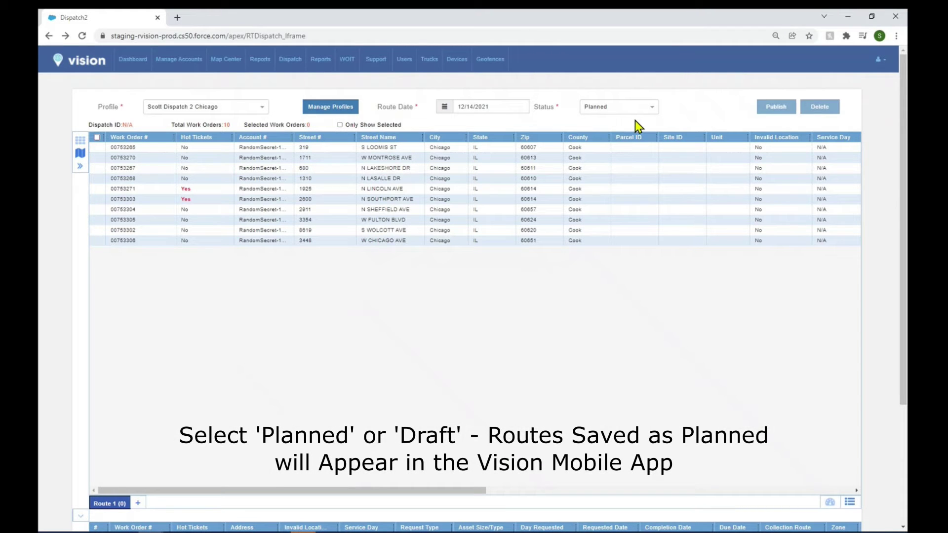
{"action": "left_click", "coordinate": [651, 109]}
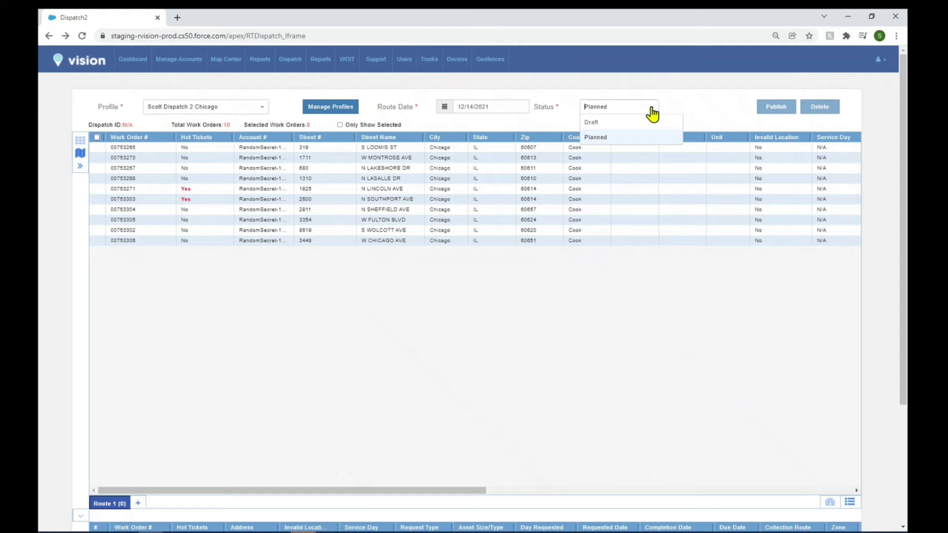
{"action": "left_click", "coordinate": [653, 114]}
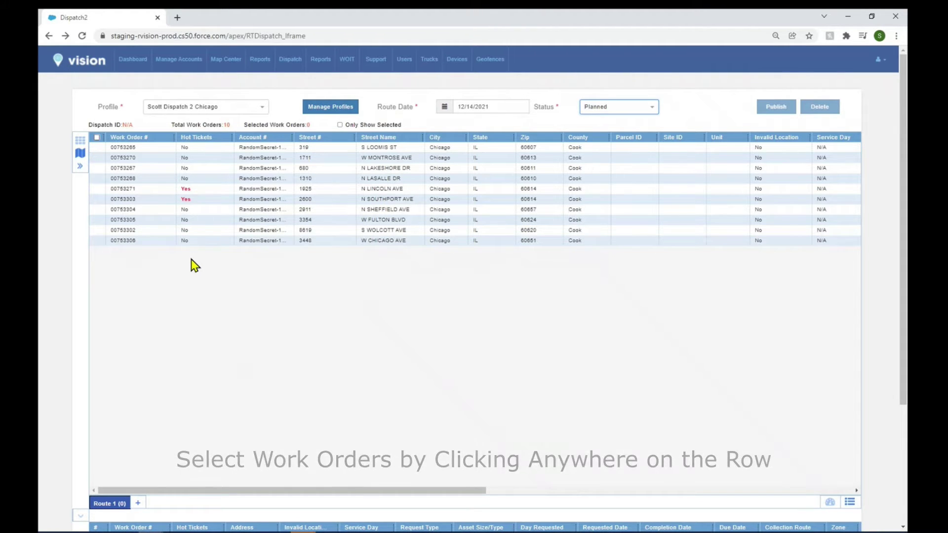
- Select the first five work orders in the grid
{"action": "left_click", "coordinate": [163, 150]}
{"action": "left_click", "coordinate": [218, 160]}
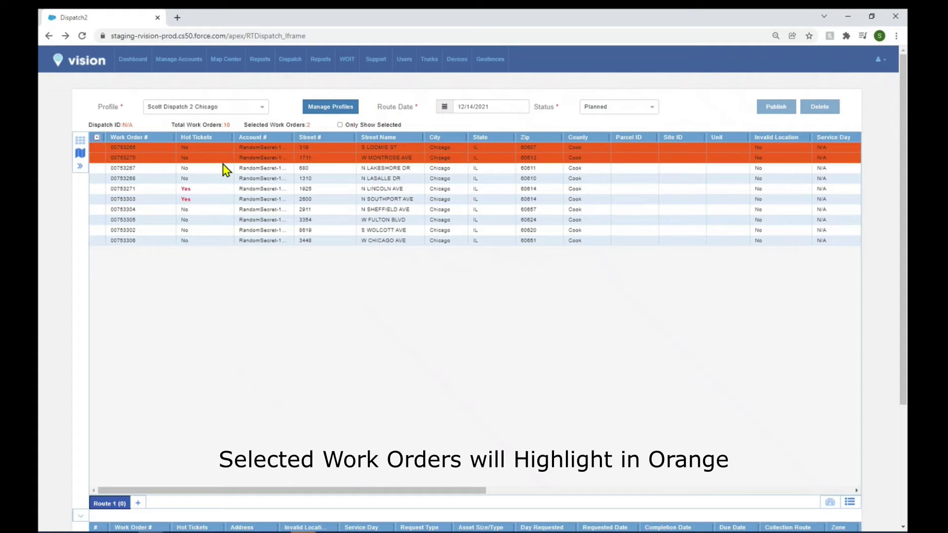
{"action": "left_click", "coordinate": [271, 170]}
{"action": "left_click", "coordinate": [331, 180]}
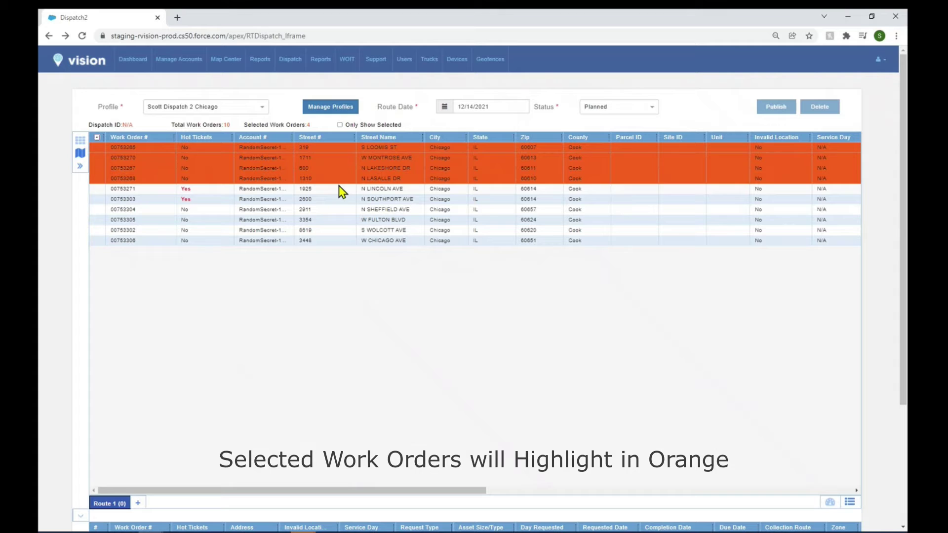
{"action": "left_click", "coordinate": [344, 190]}
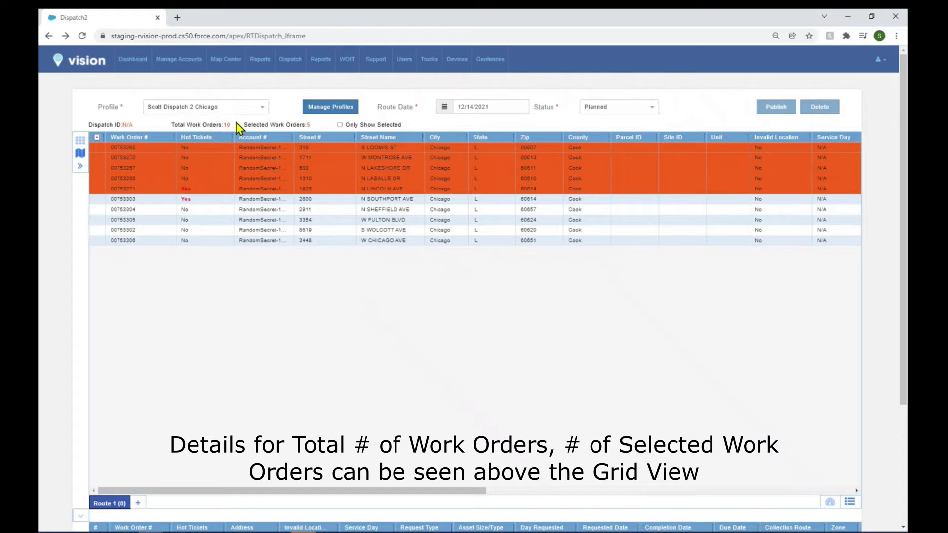
- Switch the selected-only view on and off, and select and deselect all work orders in the grid
{"action": "left_click", "coordinate": [339, 125]}
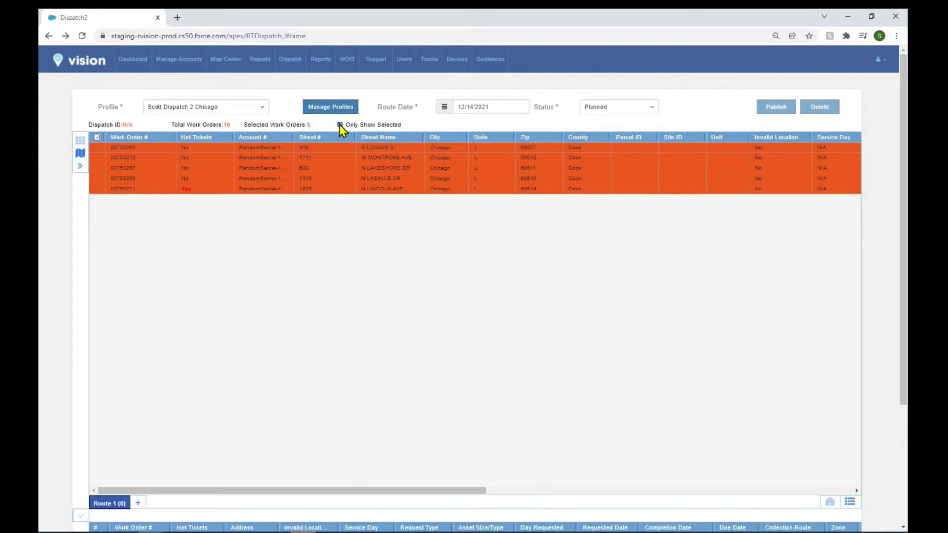
{"action": "left_click", "coordinate": [340, 124]}
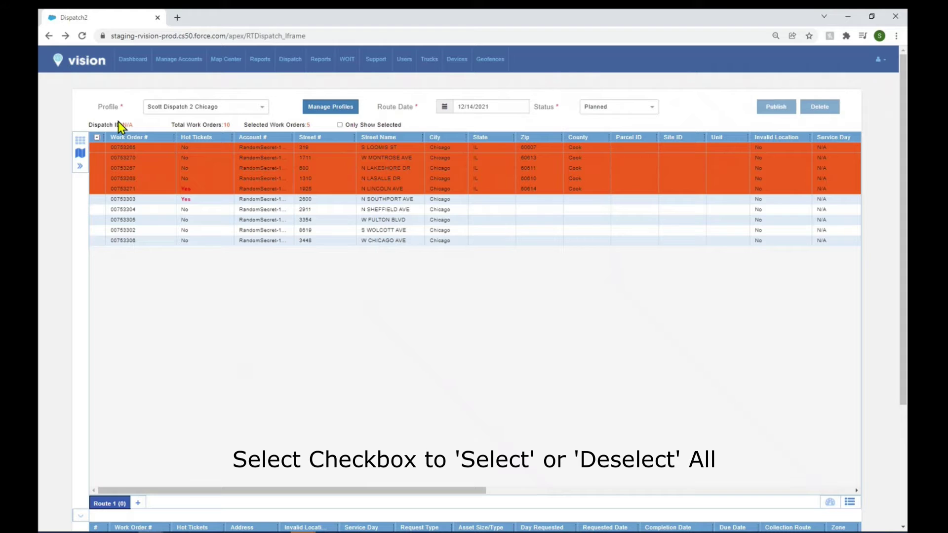
{"action": "left_click", "coordinate": [98, 138]}
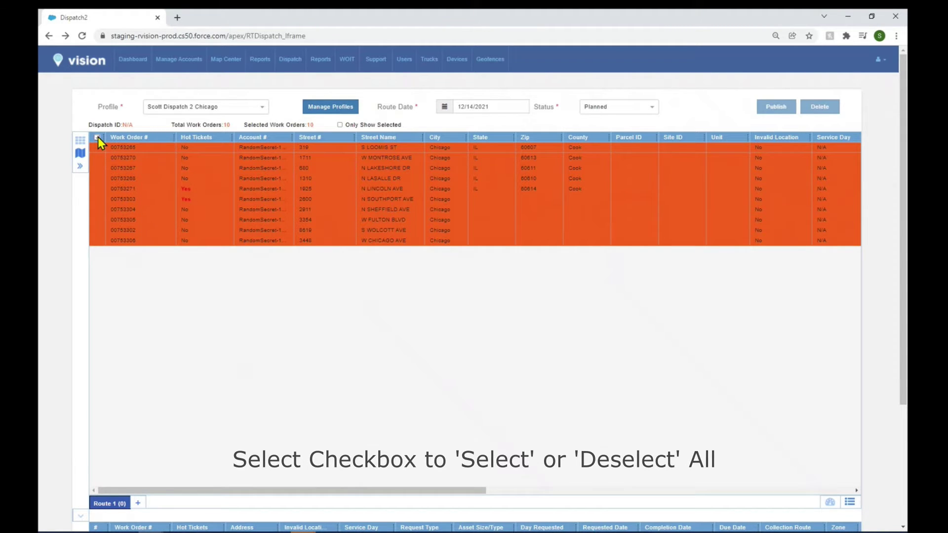
{"action": "left_click", "coordinate": [97, 138]}
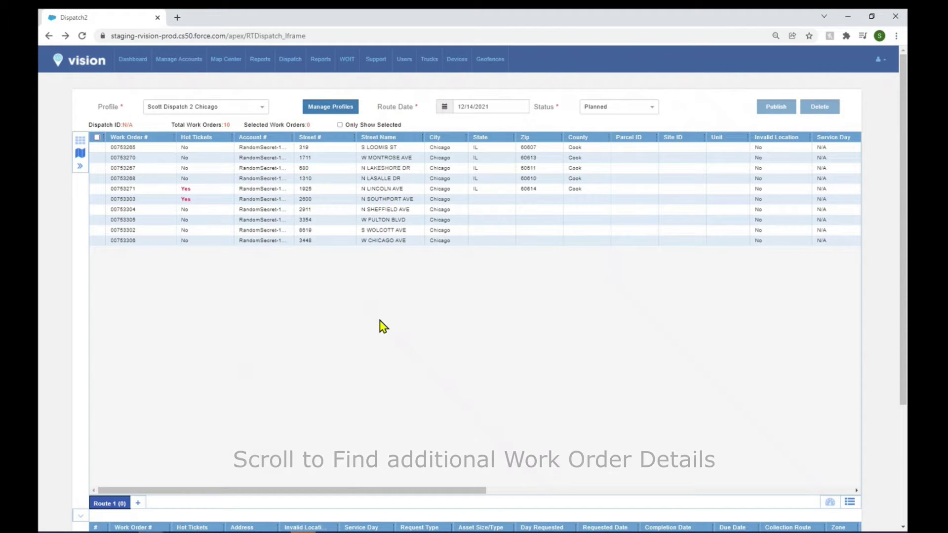
- Filter the Request Type column of the work orders to entries containing Deliver
{"action": "left_click_drag", "start_coordinate": [434, 491], "coordinate": [764, 498]}
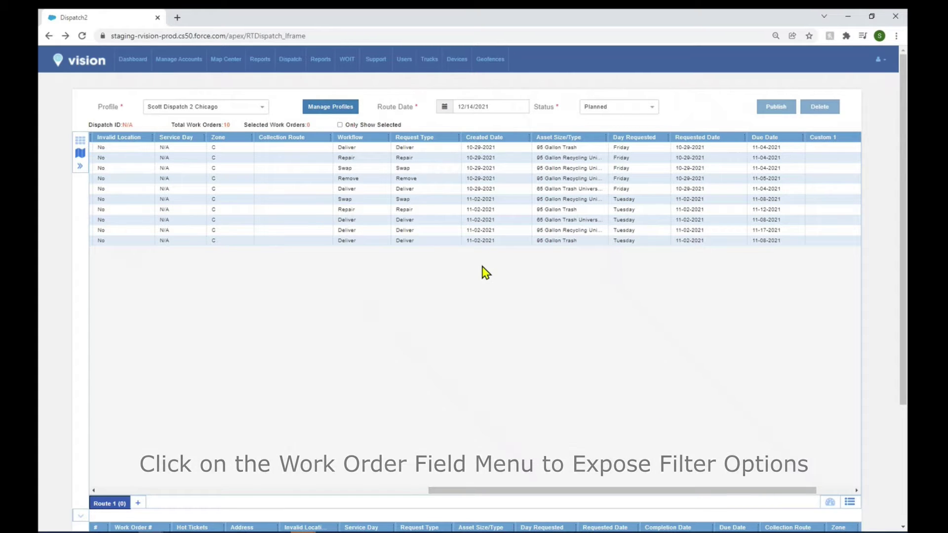
{"action": "left_click", "coordinate": [453, 140]}
{"action": "type", "text": "De"}
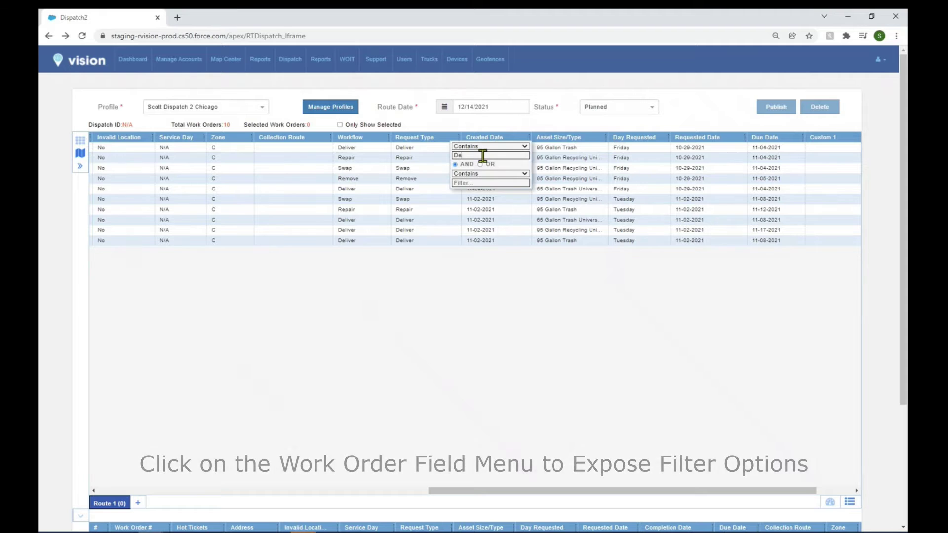
{"action": "type", "text": "liver"}
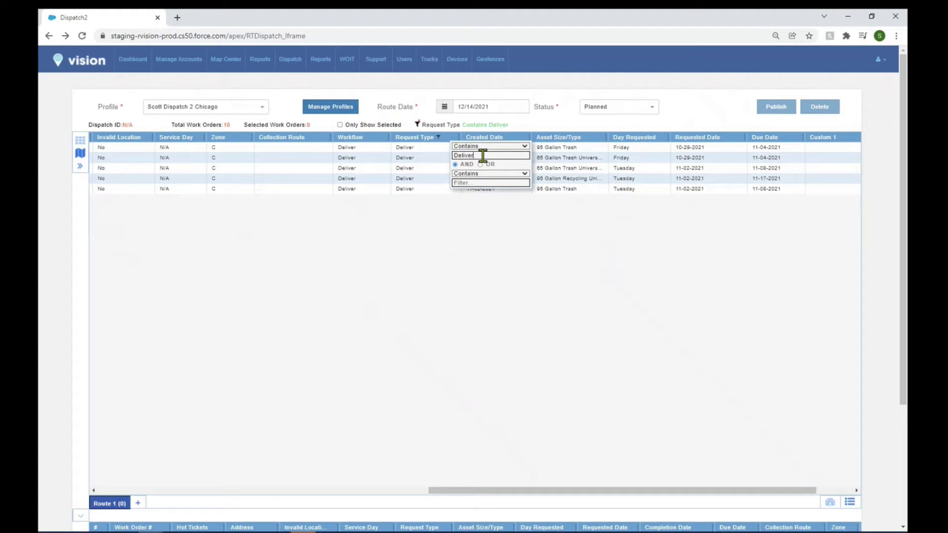
- Change the Request Type filter to entries containing Swap
{"action": "key", "text": "BackSpace"}
{"action": "key", "text": "BackSpace"}
{"action": "key", "text": "BackSpace"}
{"action": "key", "text": "BackSpace"}
{"action": "key", "text": "BackSpace"}
{"action": "key", "text": "BackSpace"}
{"action": "key", "text": "BackSpace"}
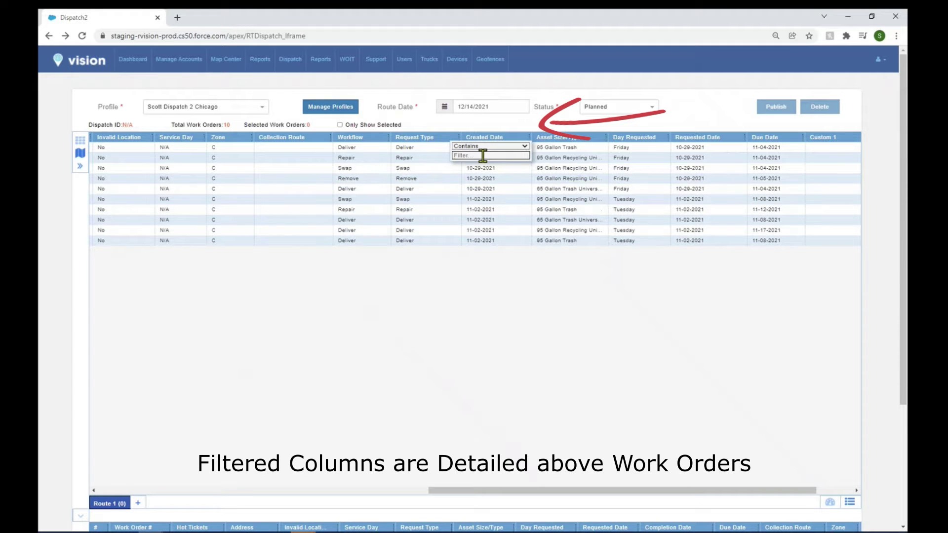
{"action": "type", "text": "Swap"}
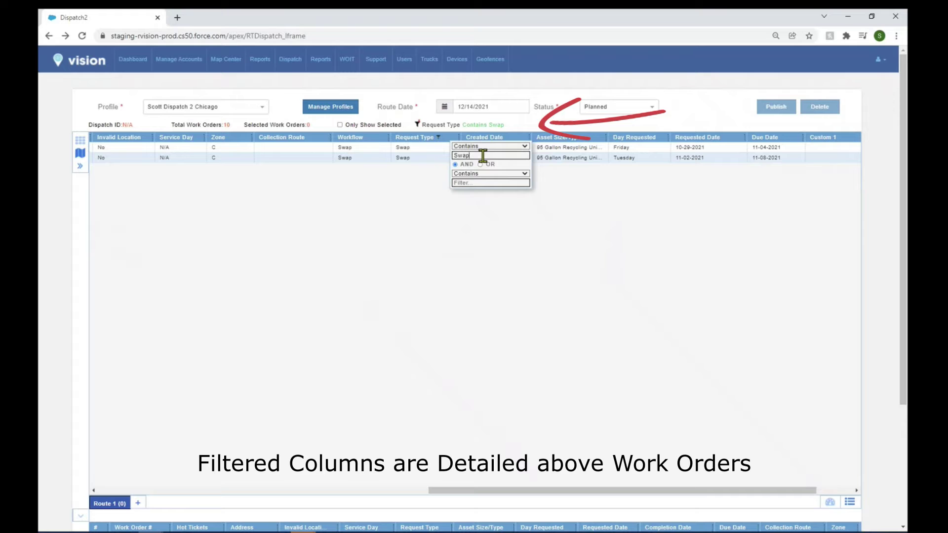
- Filter the Request Type column with two conditions: contains Deliver OR contains Swap
{"action": "key", "text": "BackSpace"}
{"action": "key", "text": "BackSpace"}
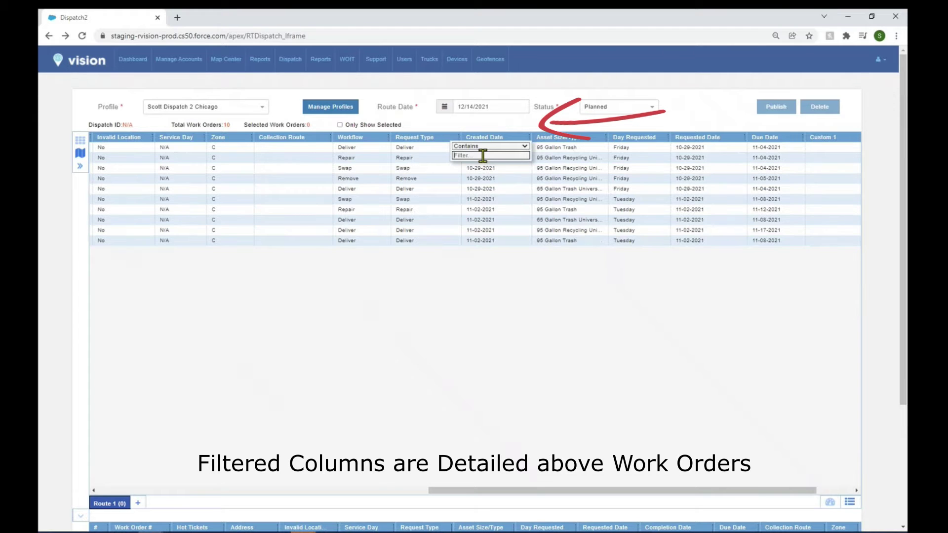
{"action": "type", "text": "Deliver"}
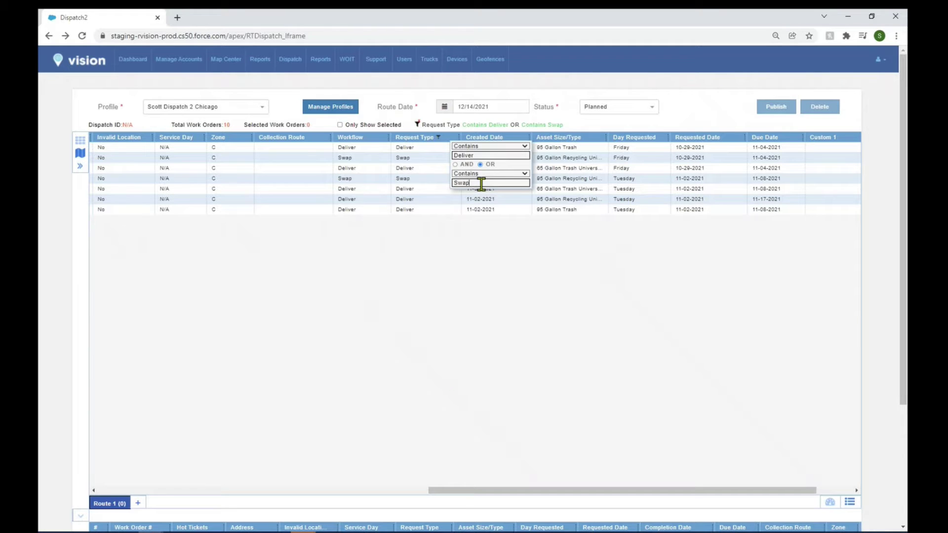
{"action": "left_click", "coordinate": [485, 233]}
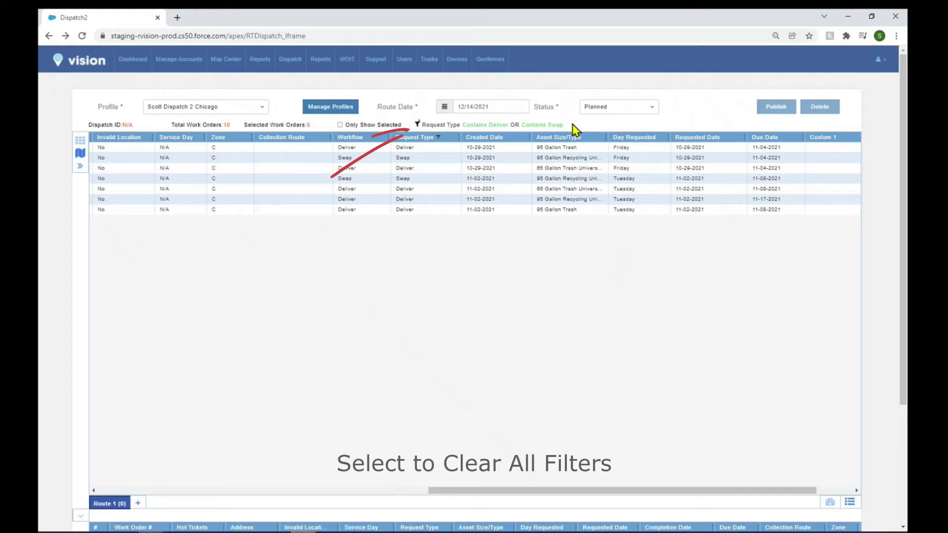
- Clear all filters and sort the work orders by Request Type in descending order
{"action": "left_click", "coordinate": [418, 125]}
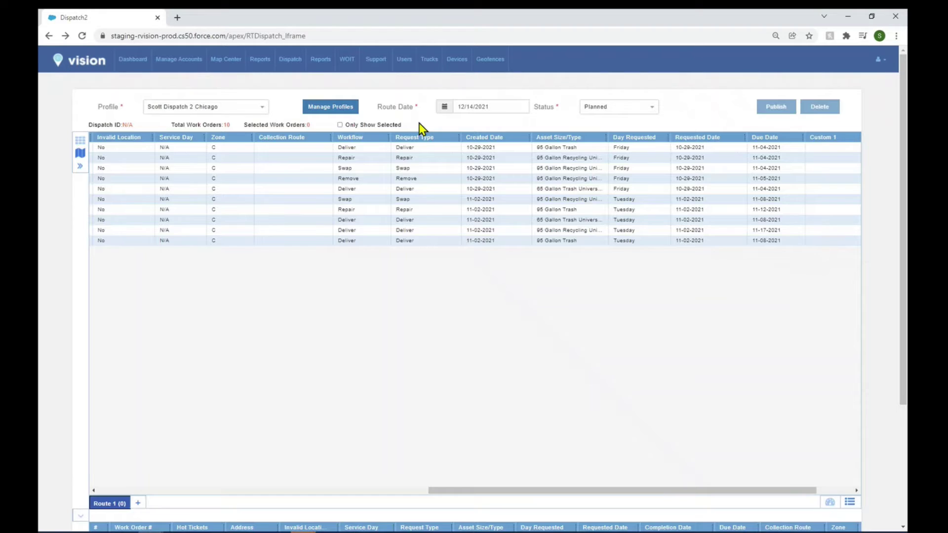
{"action": "left_click", "coordinate": [440, 141]}
{"action": "left_click", "coordinate": [440, 140]}
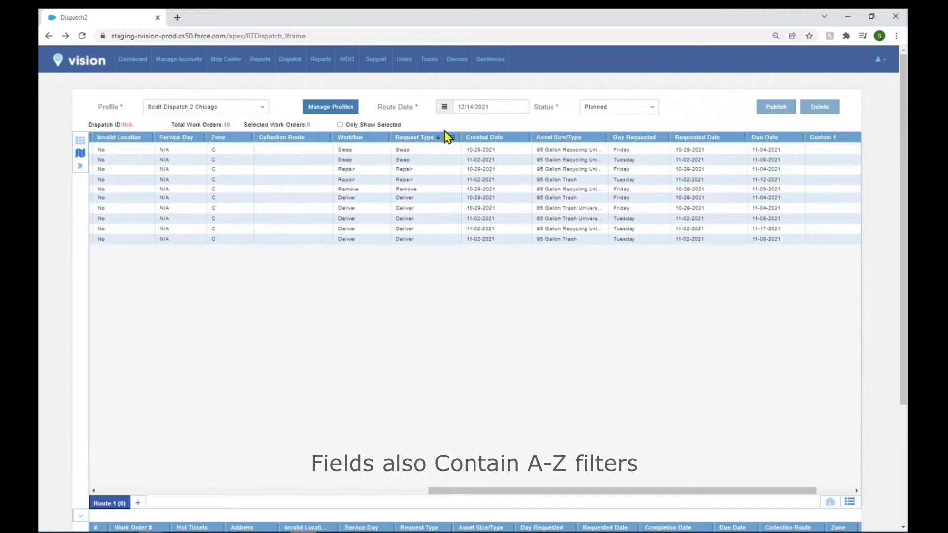
- Move the Request Type column between Street Name and City, and review the remaining work order columns
{"action": "left_click_drag", "start_coordinate": [438, 140], "coordinate": [228, 148]}
{"action": "left_click_drag", "start_coordinate": [424, 139], "coordinate": [181, 146]}
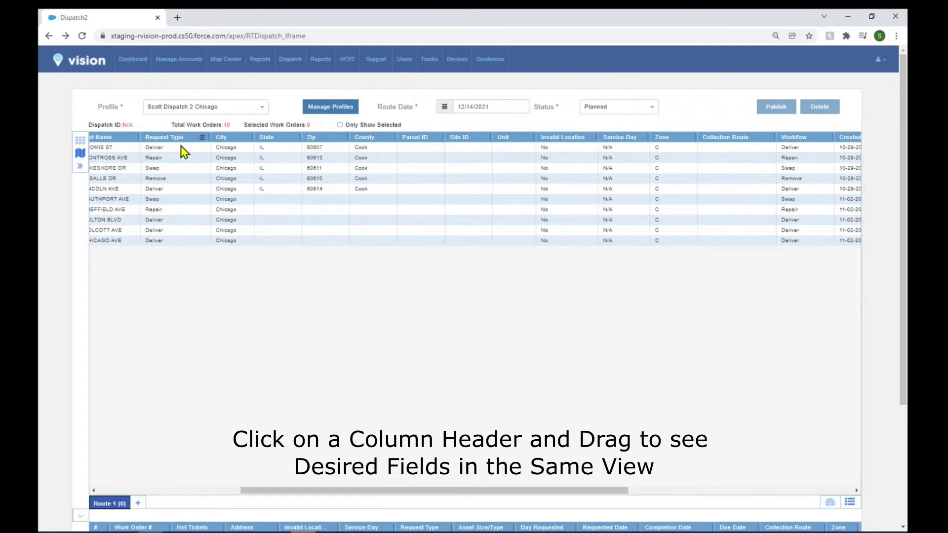
{"action": "left_click_drag", "start_coordinate": [388, 491], "coordinate": [242, 473]}
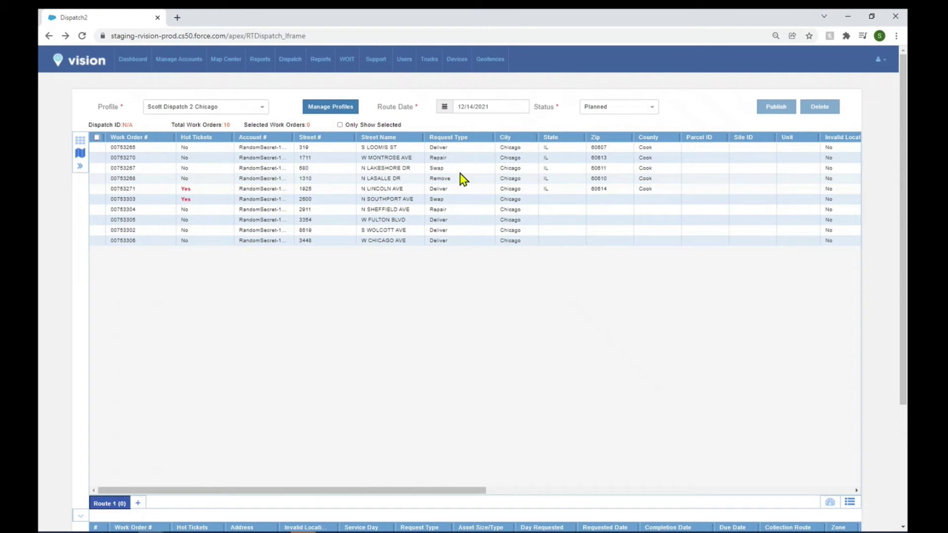
{"action": "left_click_drag", "start_coordinate": [466, 494], "coordinate": [838, 489]}
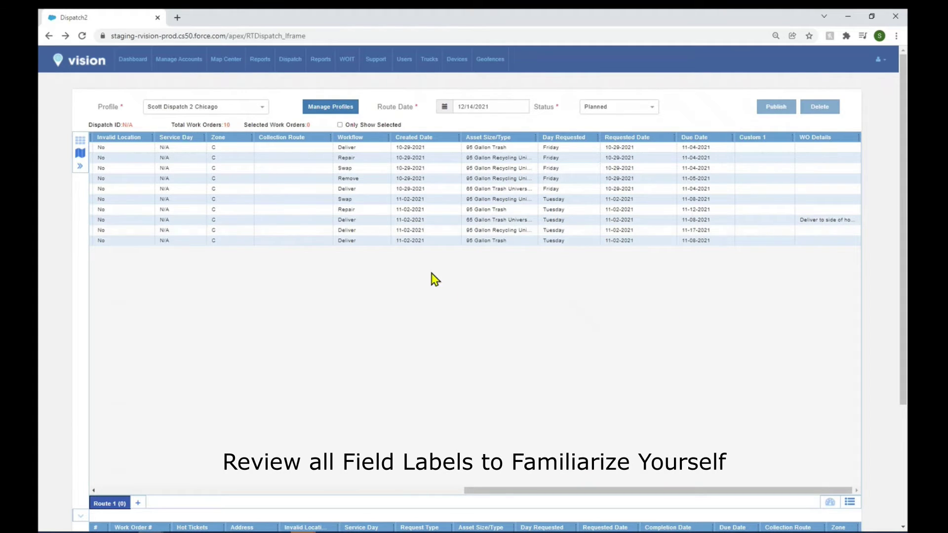
- Sort the work orders by Created Date in ascending order and move that column between Request Type and City
{"action": "left_click", "coordinate": [443, 144]}
{"action": "left_click_drag", "start_coordinate": [439, 144], "coordinate": [342, 147]}
{"action": "left_click_drag", "start_coordinate": [355, 491], "coordinate": [236, 490]}
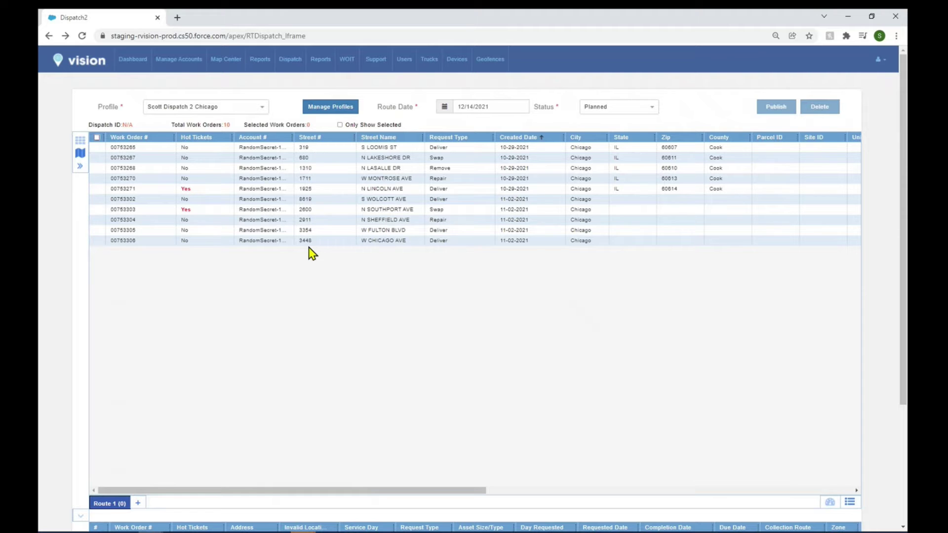
- Select the first four work orders in the grid and assign them to Route 1
{"action": "left_click", "coordinate": [330, 148]}
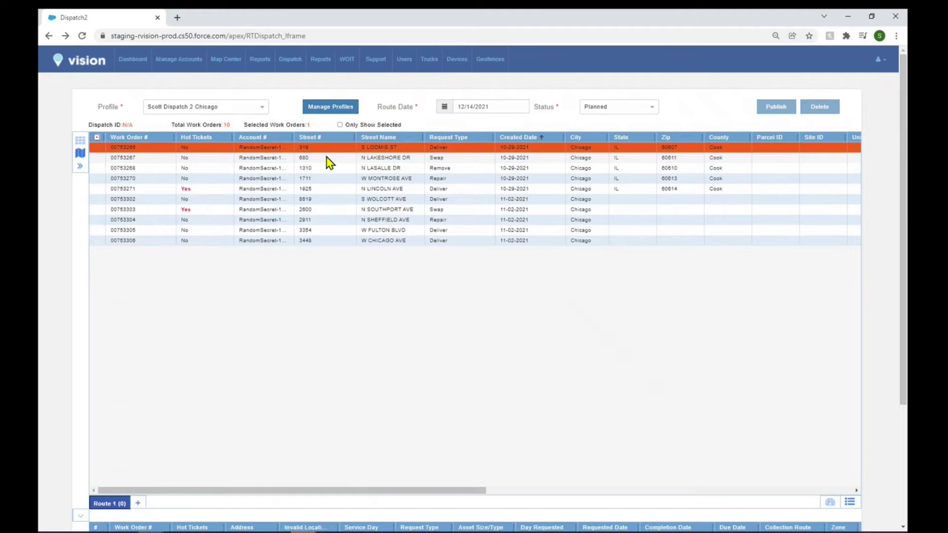
{"action": "left_click", "coordinate": [326, 158]}
{"action": "left_click", "coordinate": [328, 168]}
{"action": "left_click", "coordinate": [325, 178]}
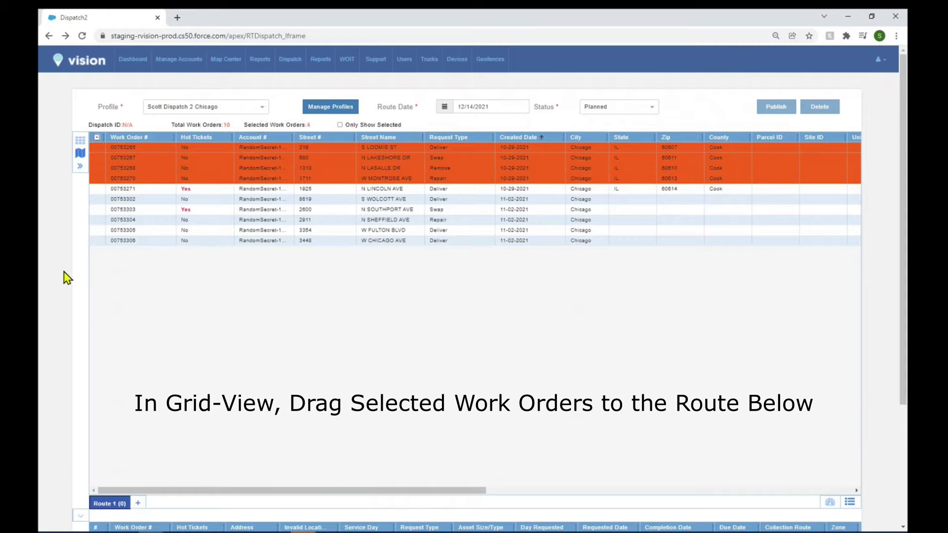
{"action": "scroll", "coordinate": [69, 281], "scroll_direction": "down", "scroll_amount": 1}
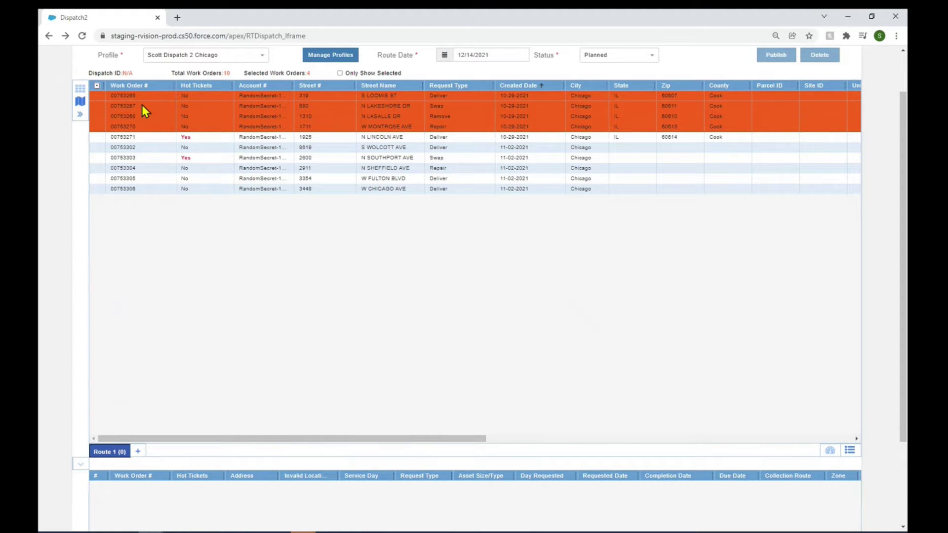
{"action": "left_click_drag", "start_coordinate": [156, 220], "coordinate": [159, 491]}
{"action": "scroll", "coordinate": [45, 301], "scroll_direction": "down", "scroll_amount": 1}
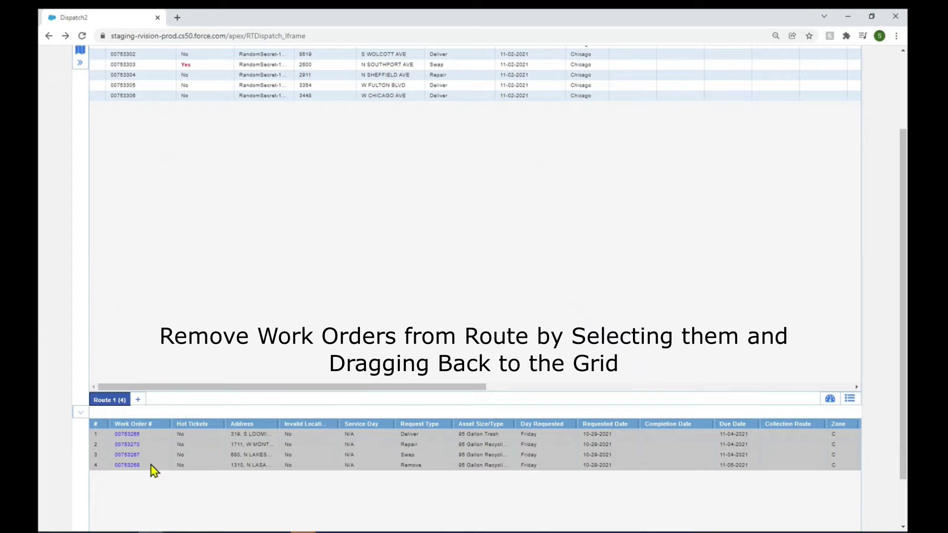
- Remove the four work orders from Route 1 by returning them to the unassigned work order grid
{"action": "left_click_drag", "start_coordinate": [170, 468], "coordinate": [246, 154]}
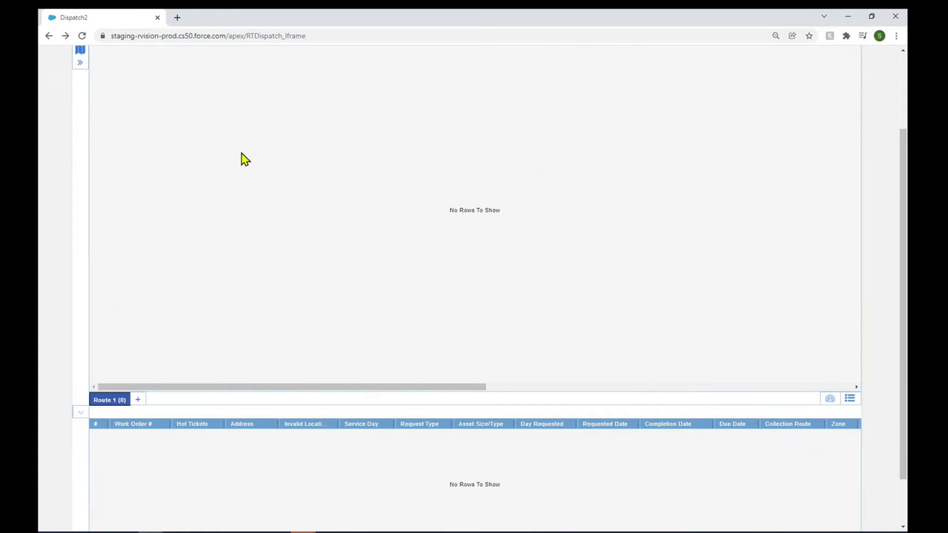
{"action": "scroll", "coordinate": [241, 195], "scroll_direction": "up", "scroll_amount": 1}
{"action": "scroll", "coordinate": [242, 195], "scroll_direction": "up", "scroll_amount": 1}
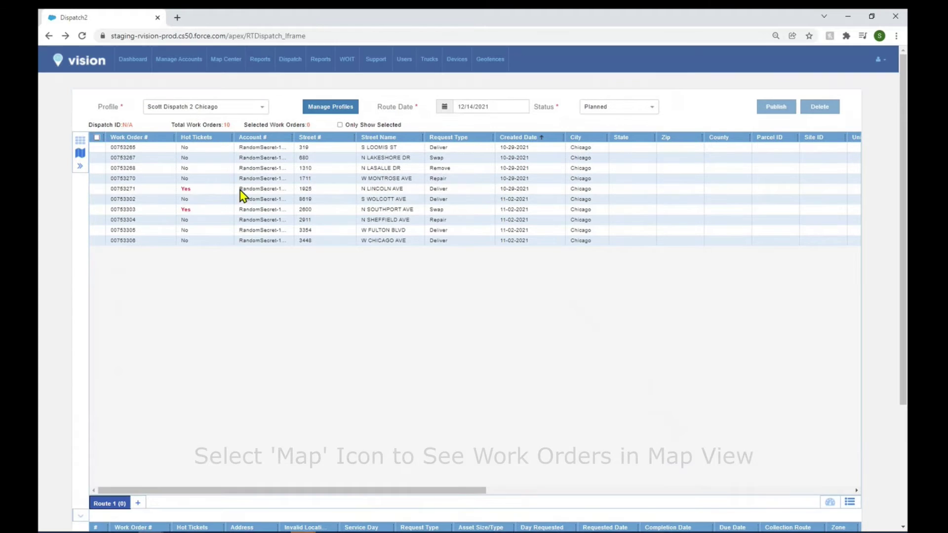
- Switch the work orders to map view and inspect the details of the southernmost pin
{"action": "left_click", "coordinate": [80, 155]}
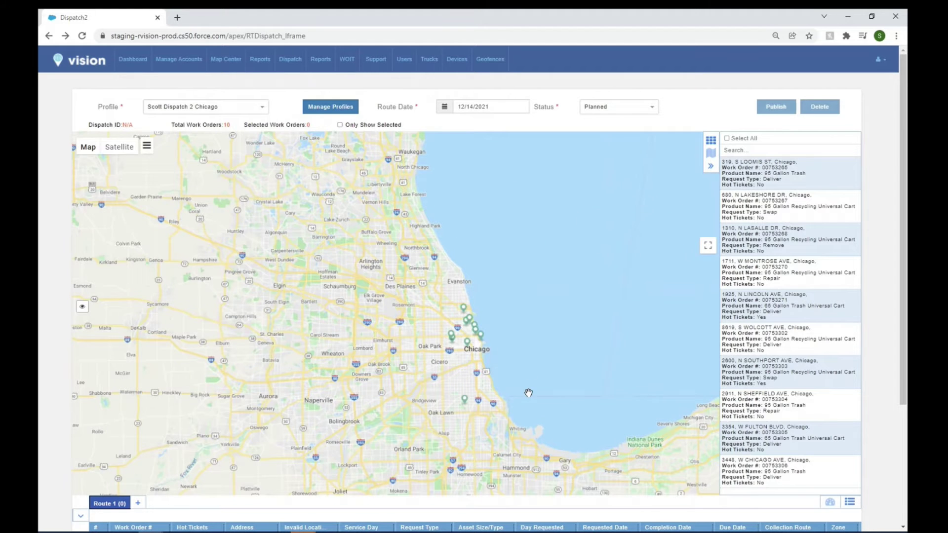
{"action": "left_click_drag", "start_coordinate": [527, 392], "coordinate": [540, 317]}
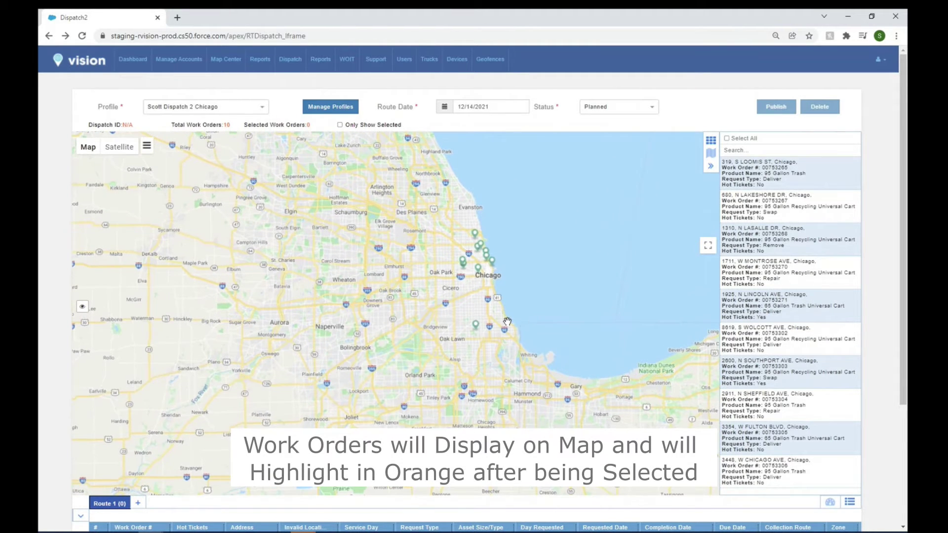
{"action": "left_click", "coordinate": [476, 326]}
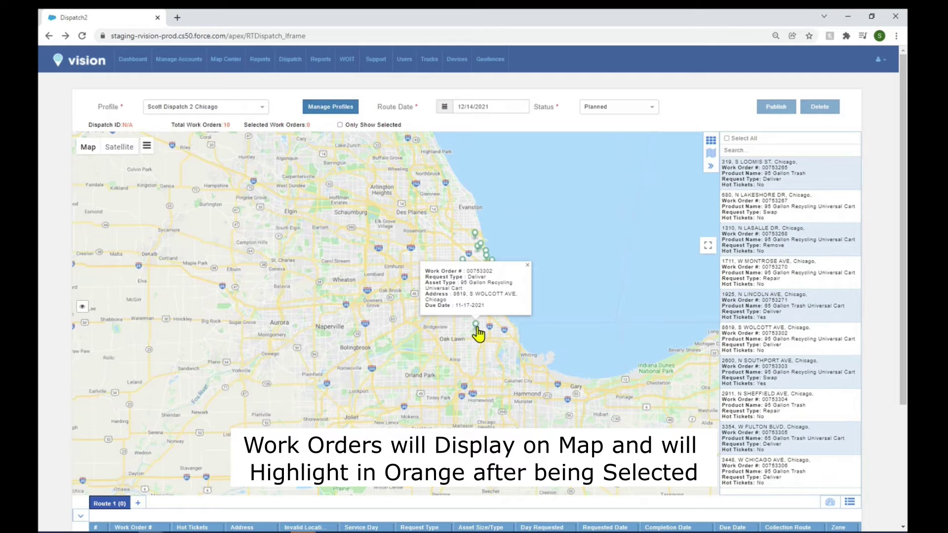
{"action": "left_click", "coordinate": [511, 326]}
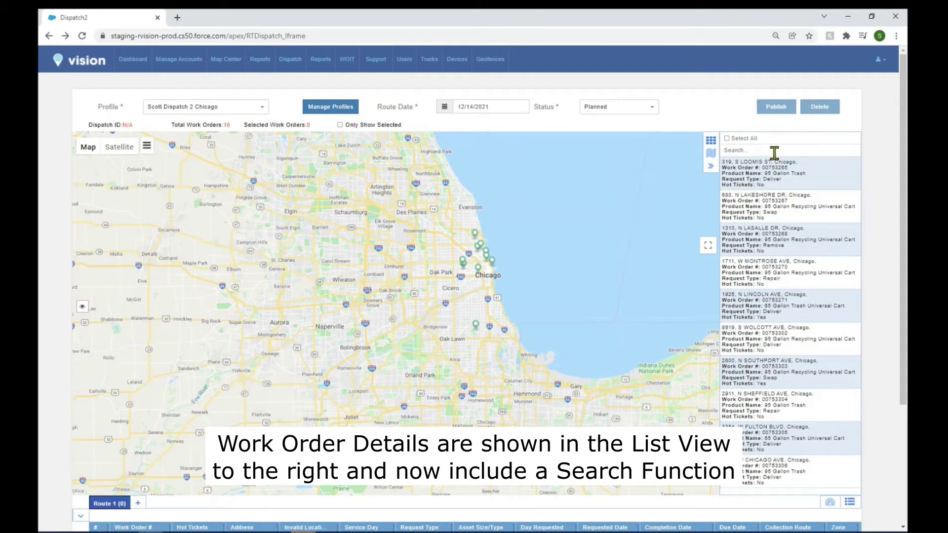
- Select all work orders in the list beside the map, and clear the selection again
{"action": "left_click", "coordinate": [728, 140]}
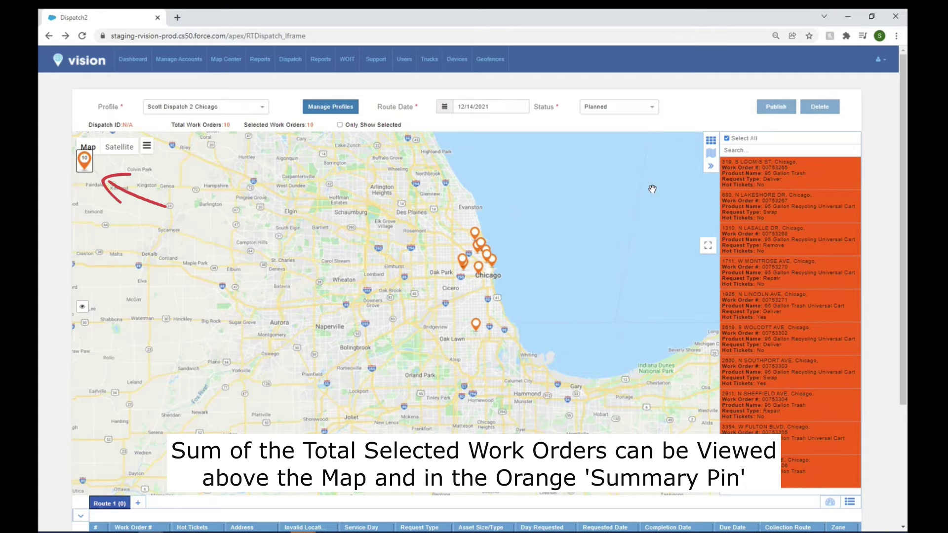
{"action": "left_click", "coordinate": [727, 138]}
- Select the three northernmost work order pins individually on the map, and deselect each of them again
{"action": "scroll", "coordinate": [500, 309], "scroll_direction": "up", "scroll_amount": 2}
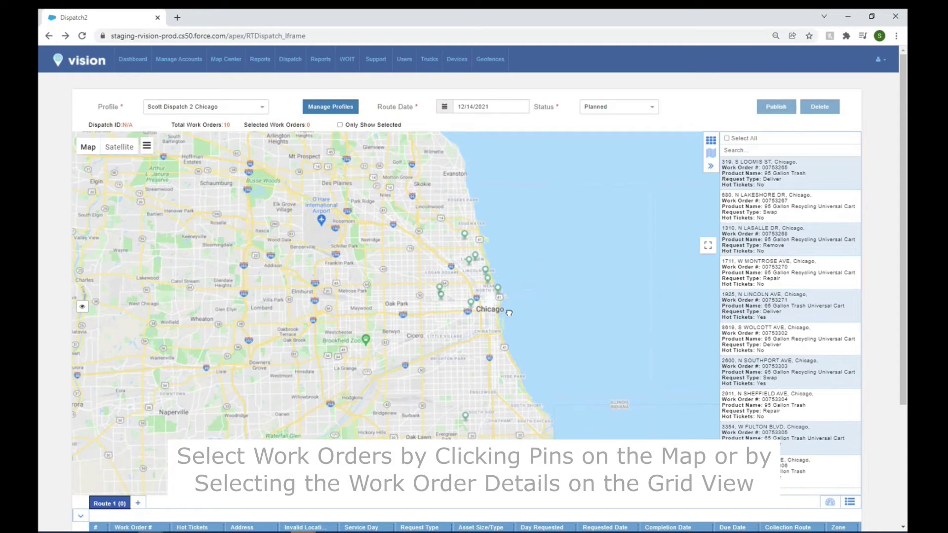
{"action": "left_click", "coordinate": [464, 238]}
{"action": "left_click", "coordinate": [464, 238]}
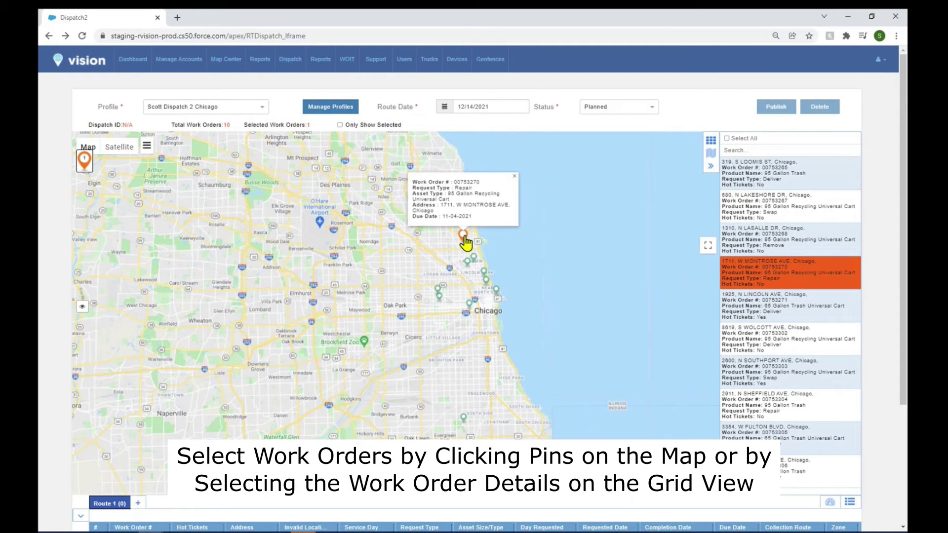
{"action": "left_click", "coordinate": [473, 258]}
{"action": "left_click", "coordinate": [467, 262]}
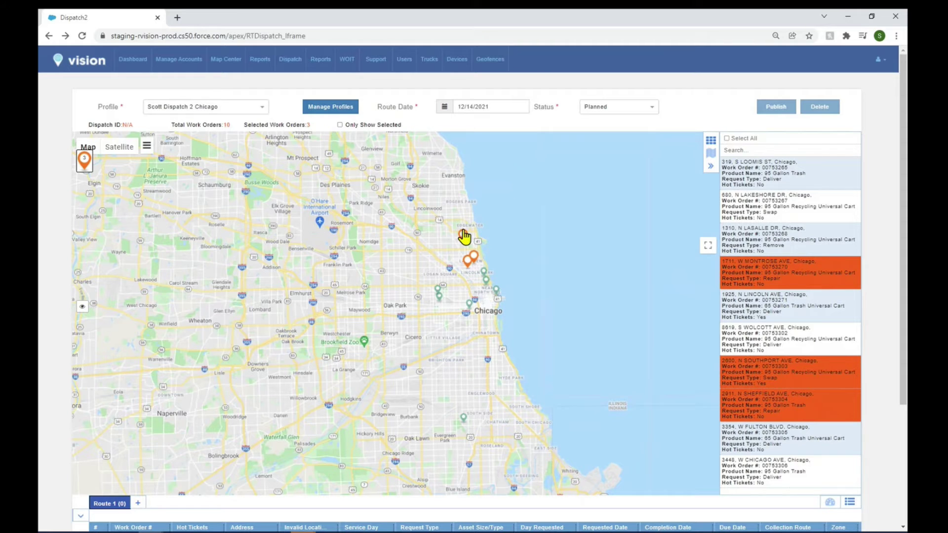
{"action": "left_click", "coordinate": [464, 236]}
{"action": "left_click", "coordinate": [467, 260]}
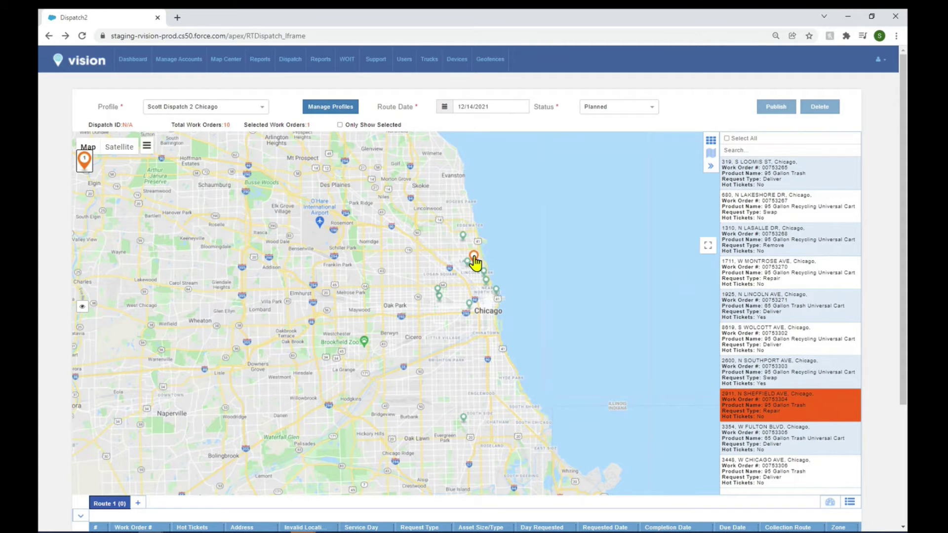
{"action": "left_click", "coordinate": [474, 256]}
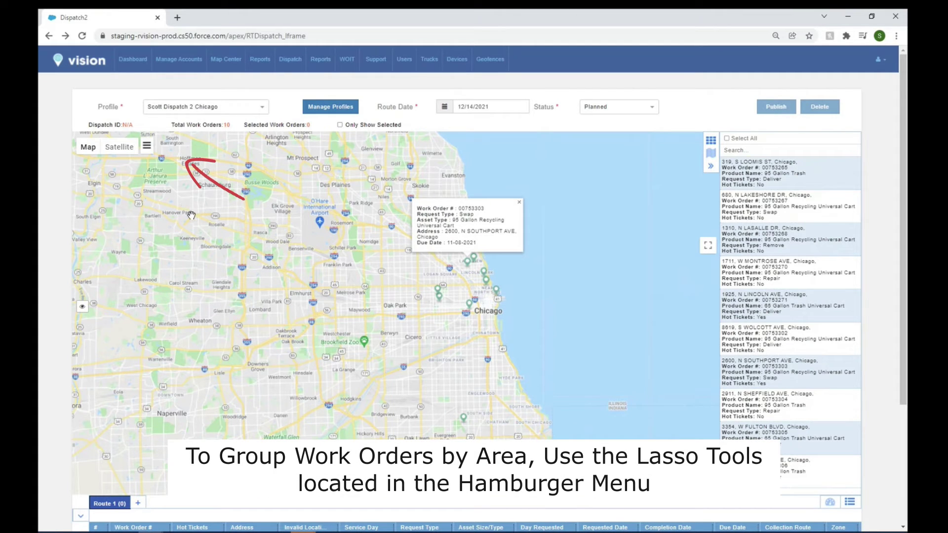
- Lasso the six work order pins along Chicago's northern lakefront with a polygon
{"action": "left_click", "coordinate": [147, 147]}
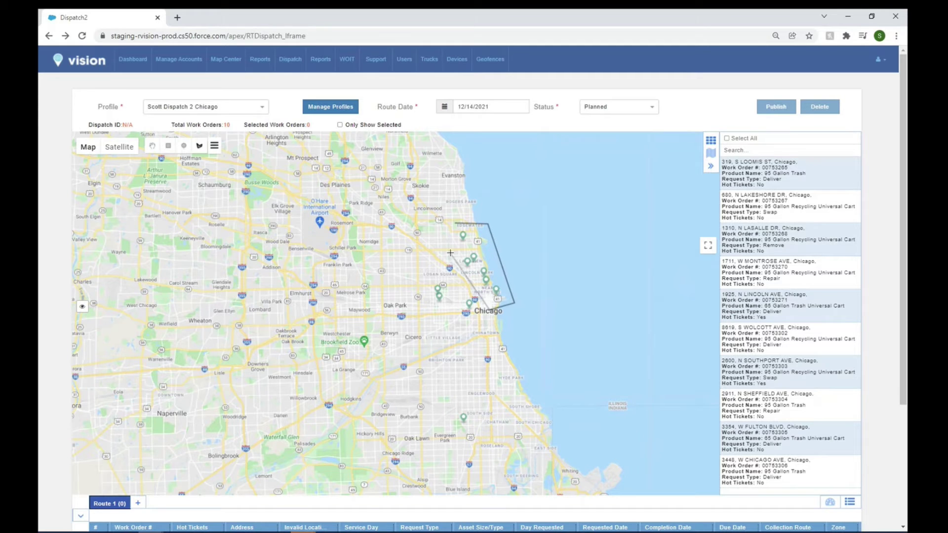
{"action": "left_click", "coordinate": [457, 226]}
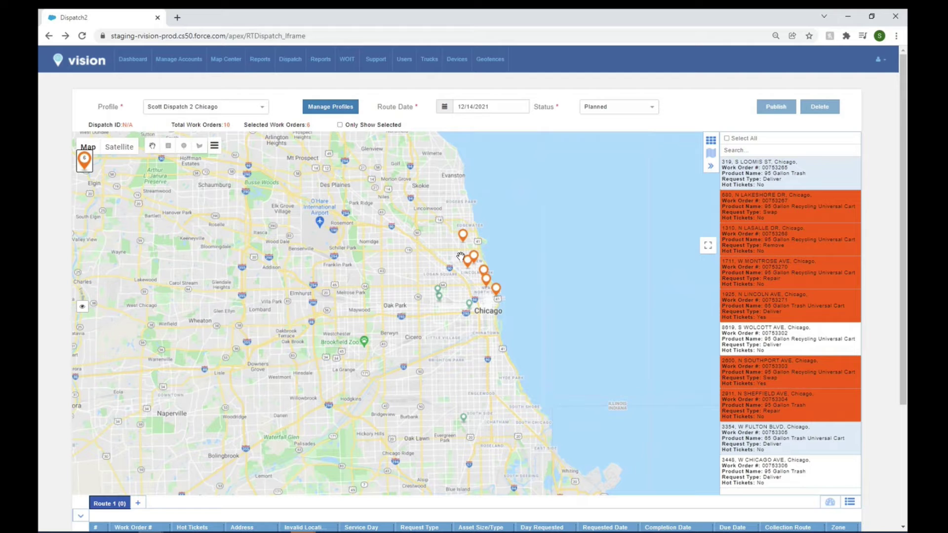
{"action": "left_click", "coordinate": [495, 288]}
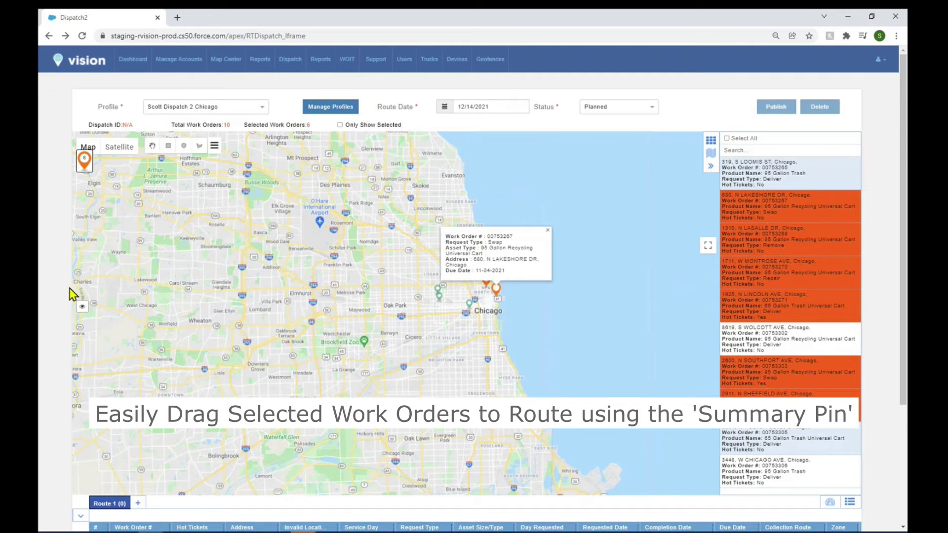
- Assign the six selected work orders to Route 1 using the summary pin, and review the route's work orders
{"action": "scroll", "coordinate": [68, 296], "scroll_direction": "down", "scroll_amount": 1}
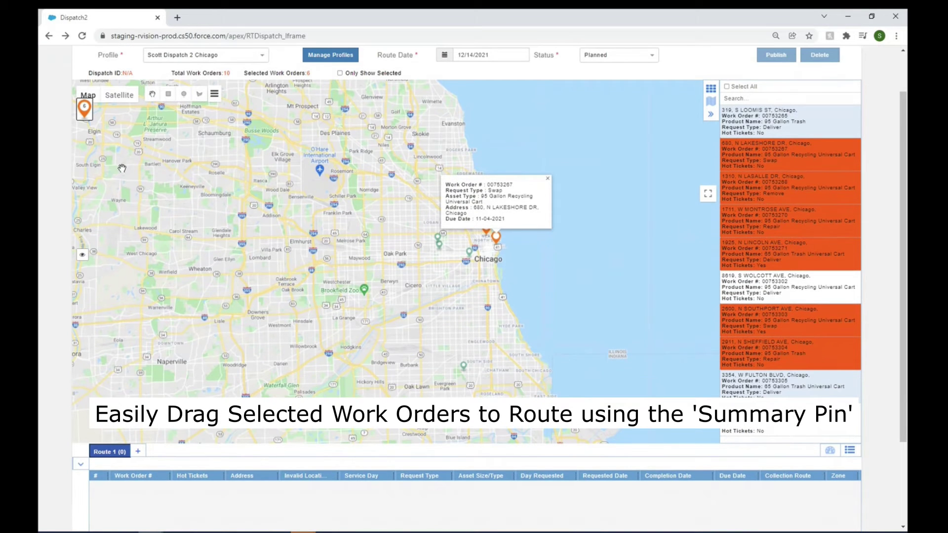
{"action": "left_click_drag", "start_coordinate": [92, 127], "coordinate": [155, 493]}
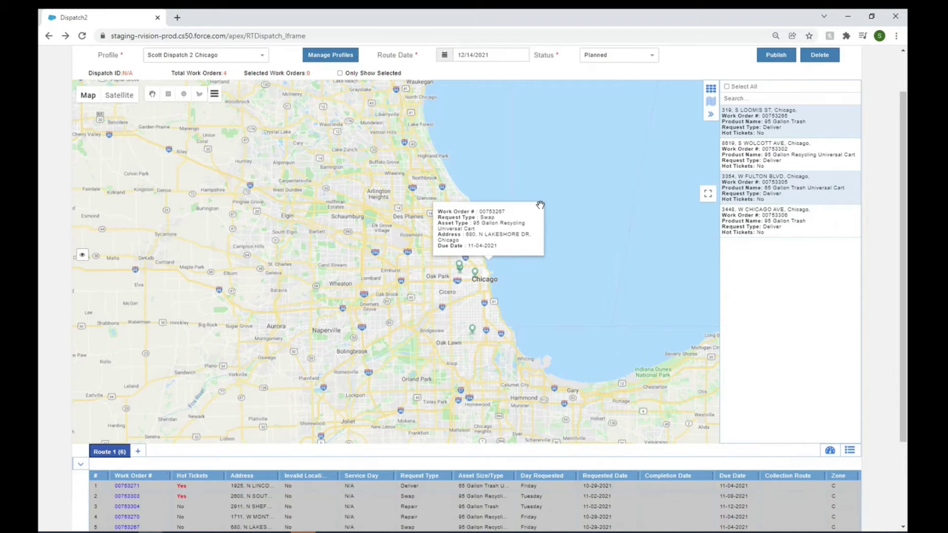
{"action": "left_click", "coordinate": [540, 206]}
{"action": "scroll", "coordinate": [63, 369], "scroll_direction": "down", "scroll_amount": 1}
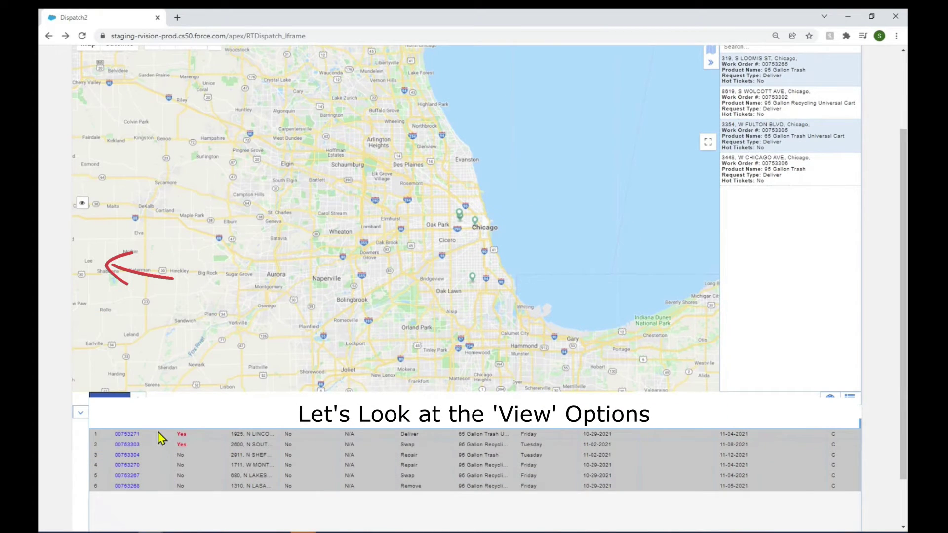
{"action": "scroll", "coordinate": [60, 342], "scroll_direction": "up", "scroll_amount": 1}
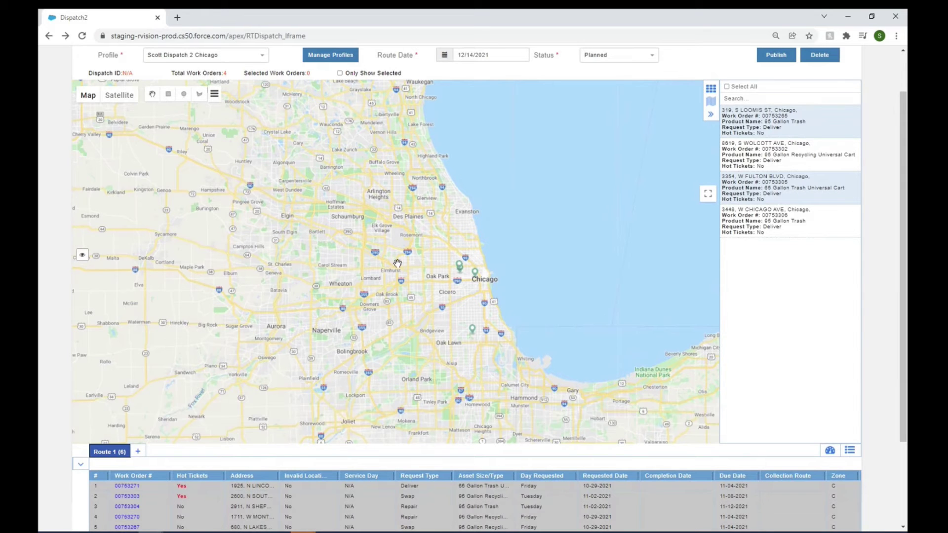
- Compare the Un-routed + Route and Route map views, leaving Un-routed + Route active
{"action": "left_click", "coordinate": [82, 255]}
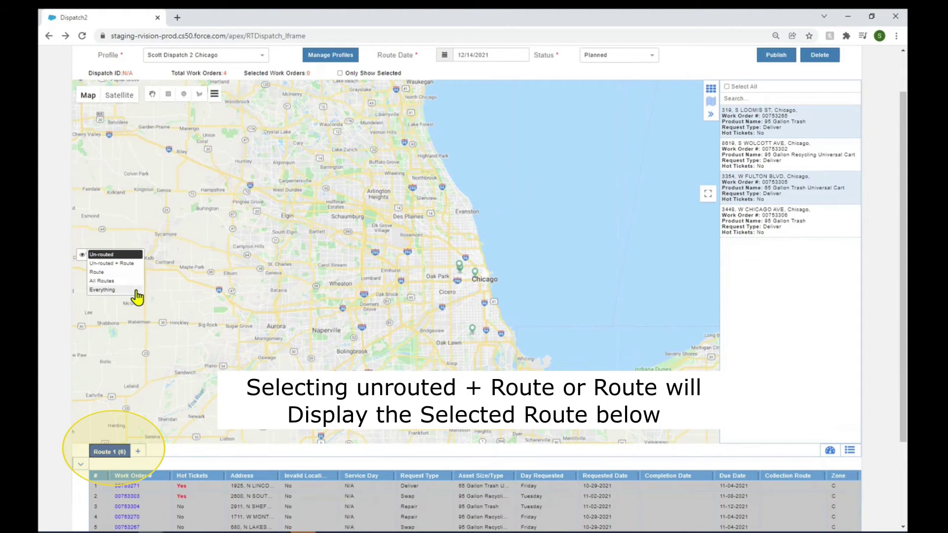
{"action": "left_click", "coordinate": [136, 265]}
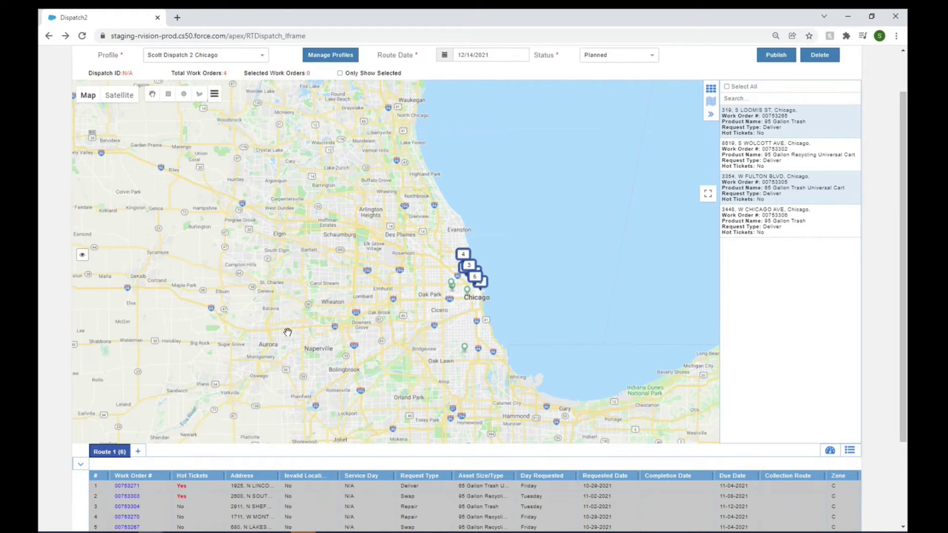
{"action": "left_click", "coordinate": [90, 258]}
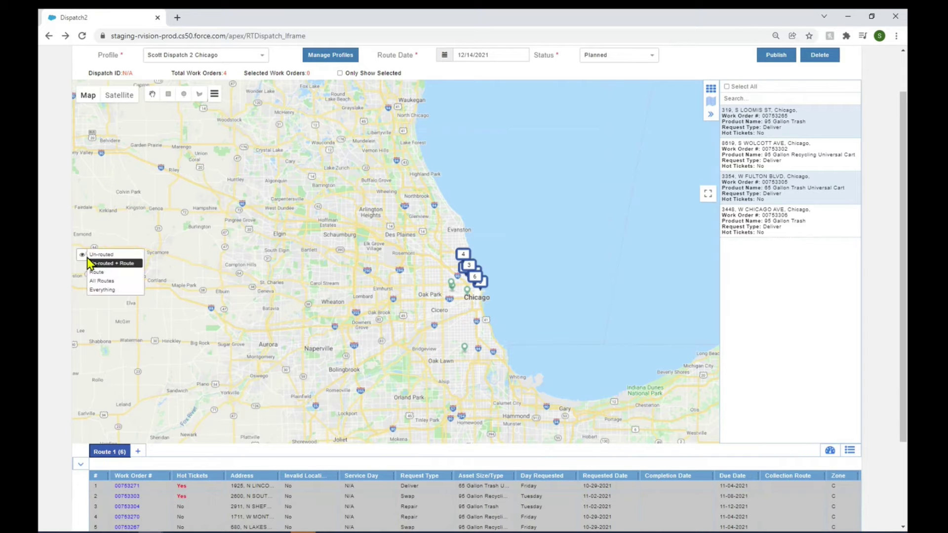
{"action": "left_click", "coordinate": [128, 272]}
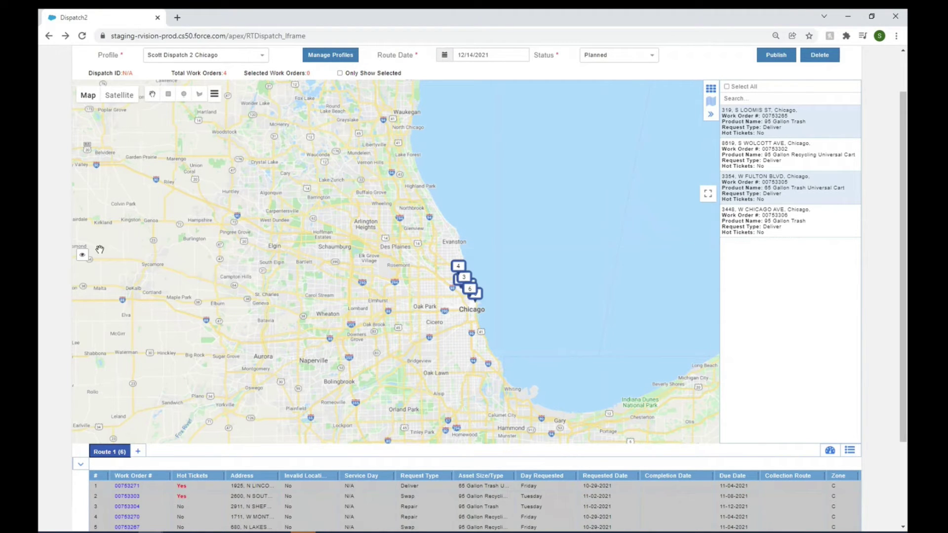
{"action": "left_click", "coordinate": [86, 257]}
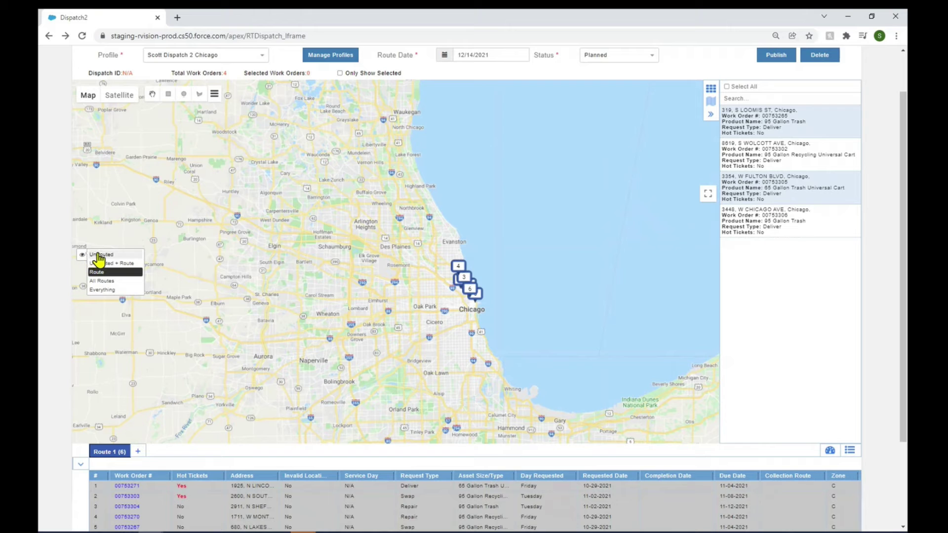
{"action": "left_click", "coordinate": [135, 265]}
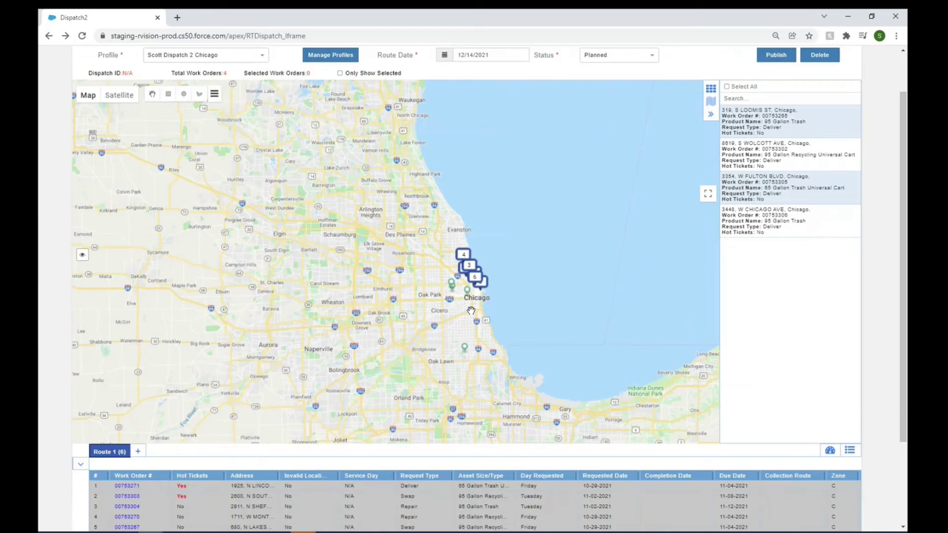
- Lasso the four remaining un-routed work order pins with a rectangle
{"action": "scroll", "coordinate": [480, 314], "scroll_direction": "up", "scroll_amount": 2}
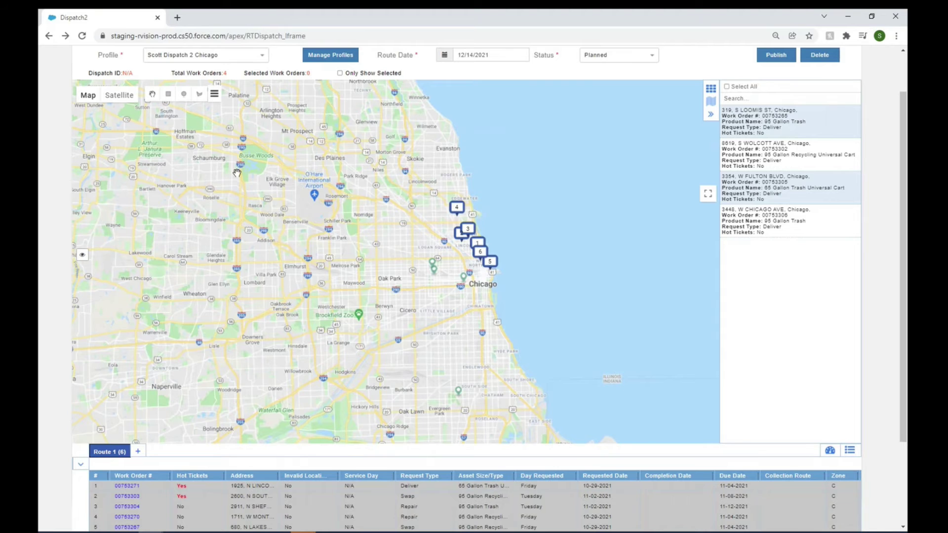
{"action": "left_click", "coordinate": [169, 97]}
{"action": "left_click_drag", "start_coordinate": [423, 252], "coordinate": [471, 418]}
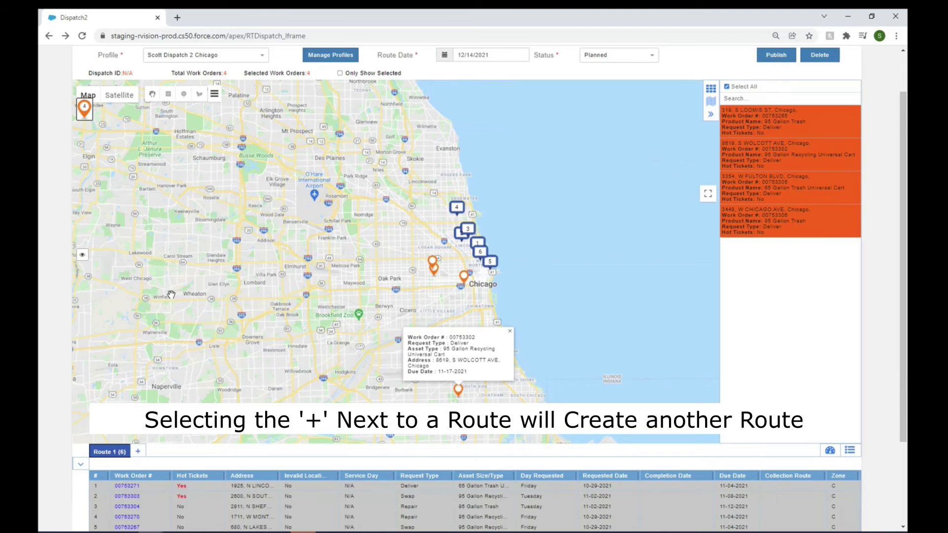
- Create a second route and assign the four selected work orders to it using the summary pin
{"action": "left_click", "coordinate": [139, 451]}
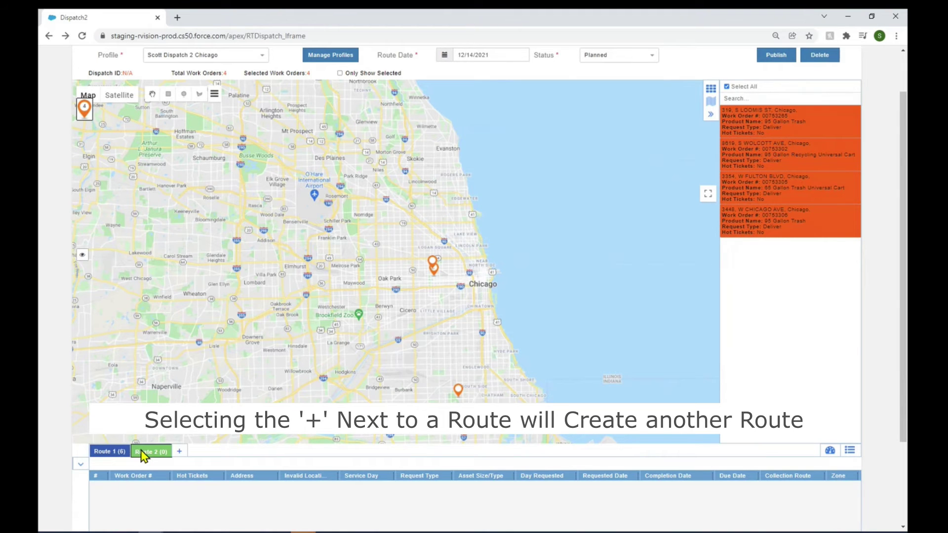
{"action": "mouse_move", "coordinate": [85, 112]}
{"action": "left_mouse_down"}
{"action": "mouse_move", "coordinate": [106, 210]}
{"action": "mouse_move", "coordinate": [209, 484]}
{"action": "left_mouse_up"}
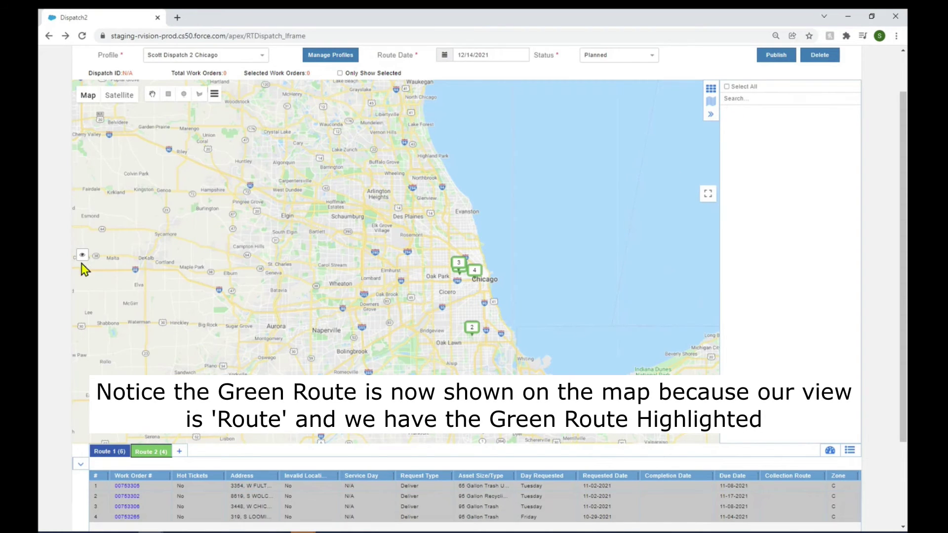
- Switch the map view to All Routes and look over the pins of both the blue and green routes
{"action": "left_click", "coordinate": [81, 255]}
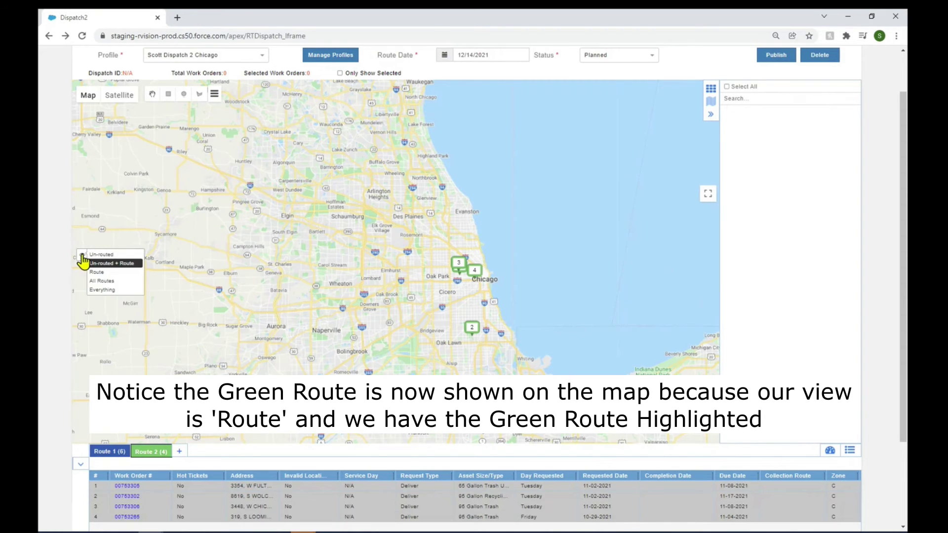
{"action": "left_click", "coordinate": [137, 281]}
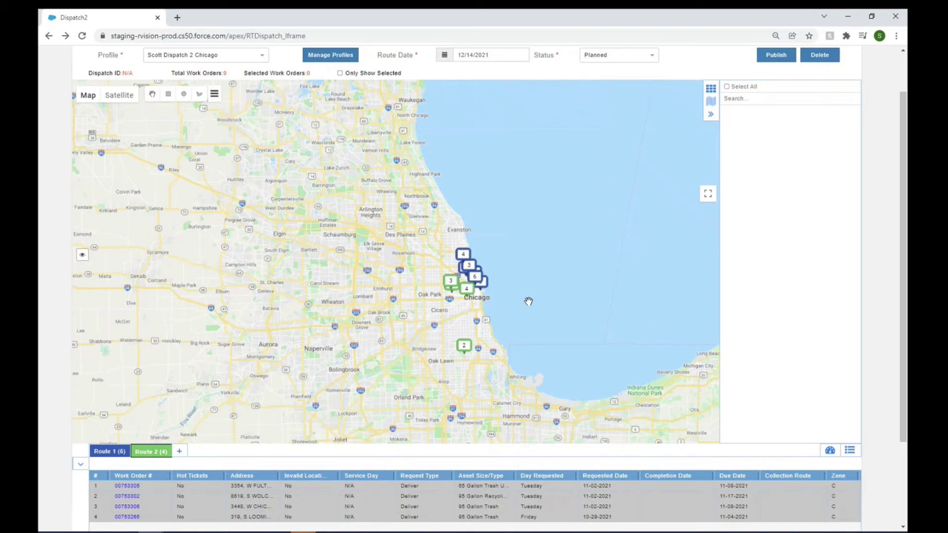
{"action": "scroll", "coordinate": [512, 313], "scroll_direction": "up", "scroll_amount": 1}
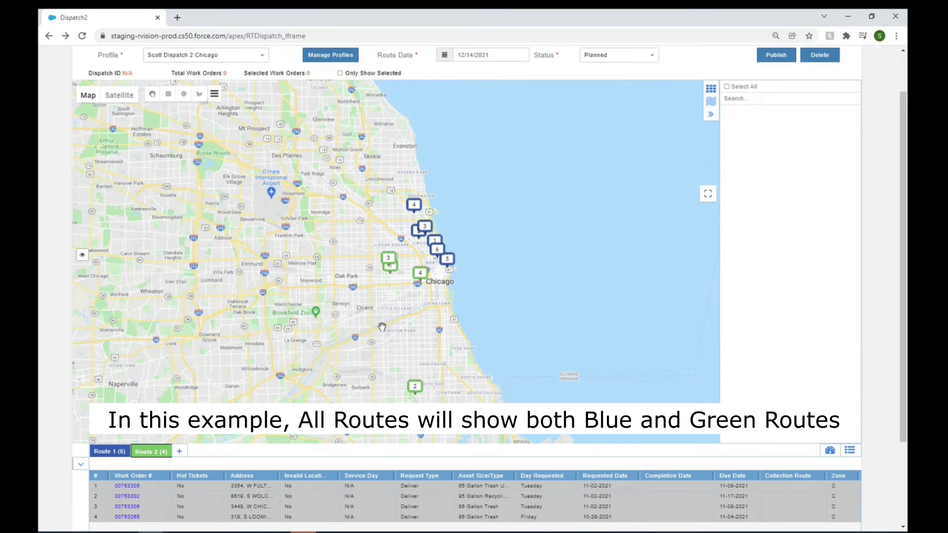
{"action": "mouse_move", "coordinate": [83, 256]}
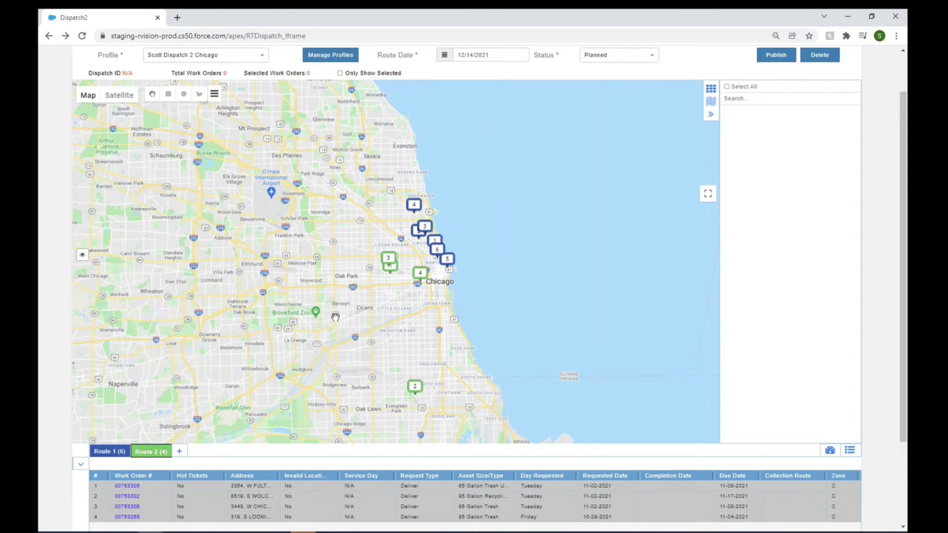
- Check the inventory needed for the selected route and across all routes, and close the inventory check
{"action": "scroll", "coordinate": [336, 317], "scroll_direction": "down", "scroll_amount": 1}
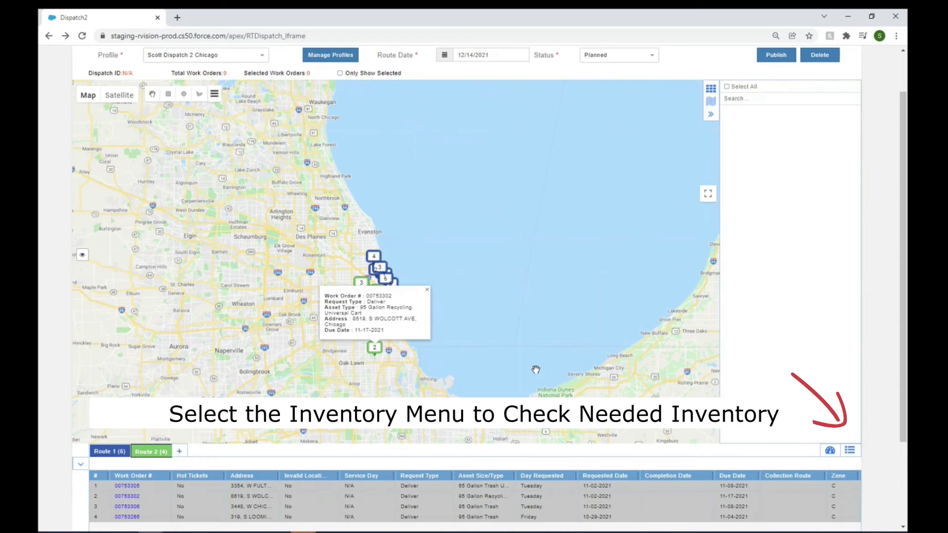
{"action": "left_click", "coordinate": [850, 451]}
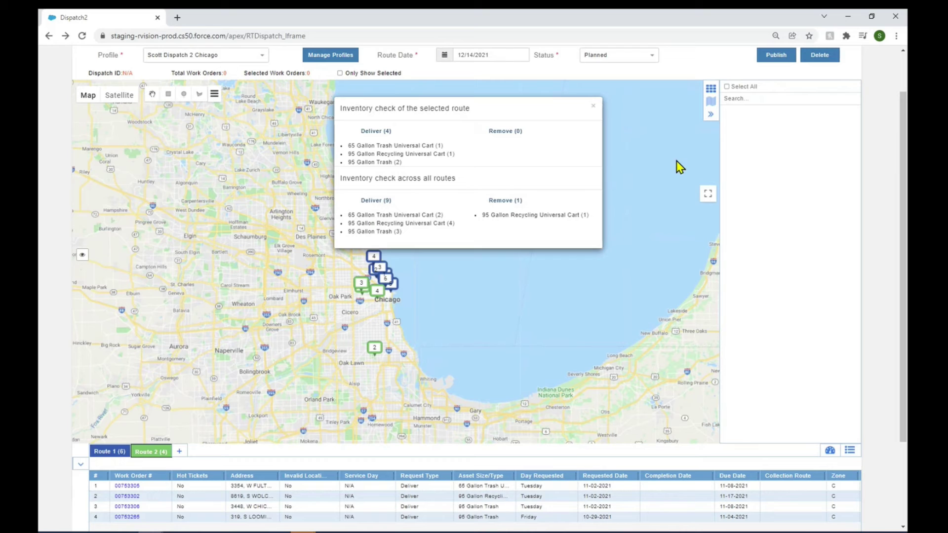
{"action": "left_click", "coordinate": [594, 109]}
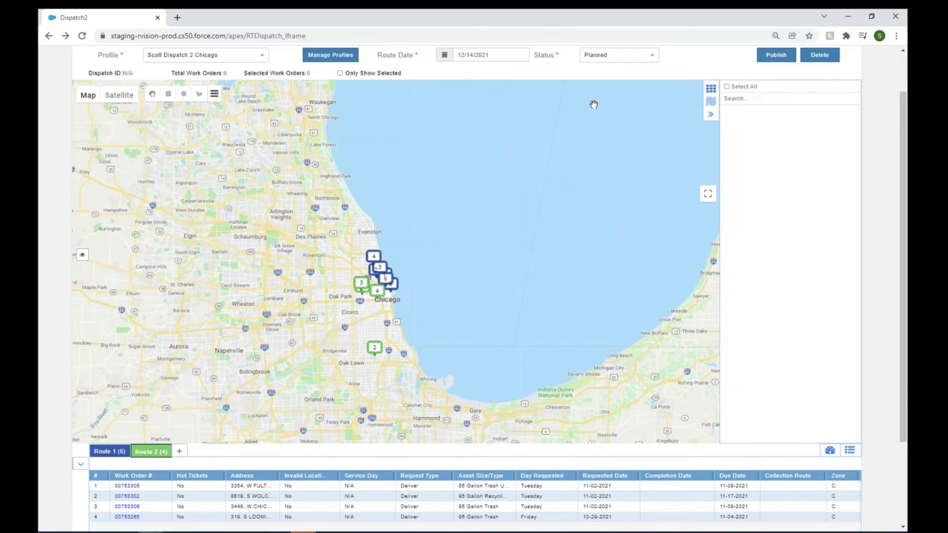
- Assign the truck Maintenance 1 to both Route 1 and Route 2
{"action": "scroll", "coordinate": [874, 354], "scroll_direction": "down", "scroll_amount": 1}
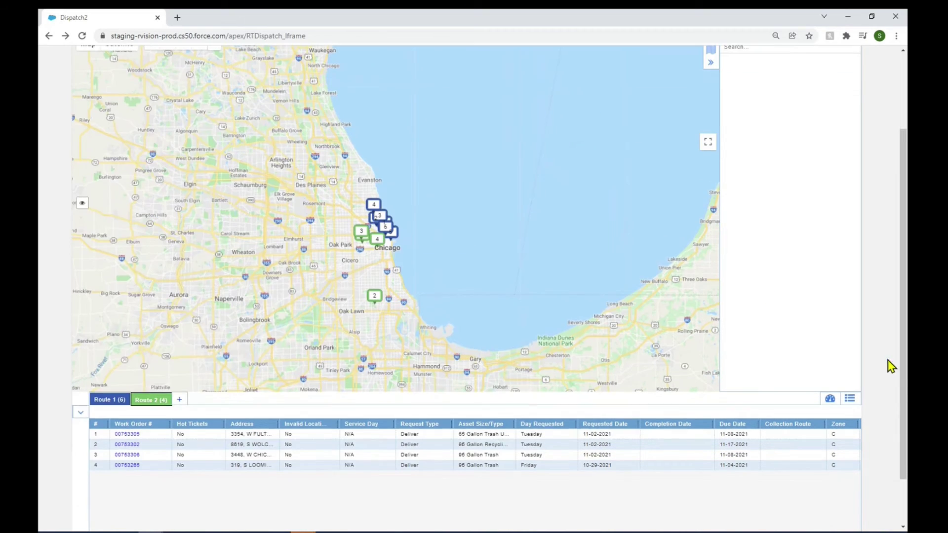
{"action": "left_click", "coordinate": [121, 401]}
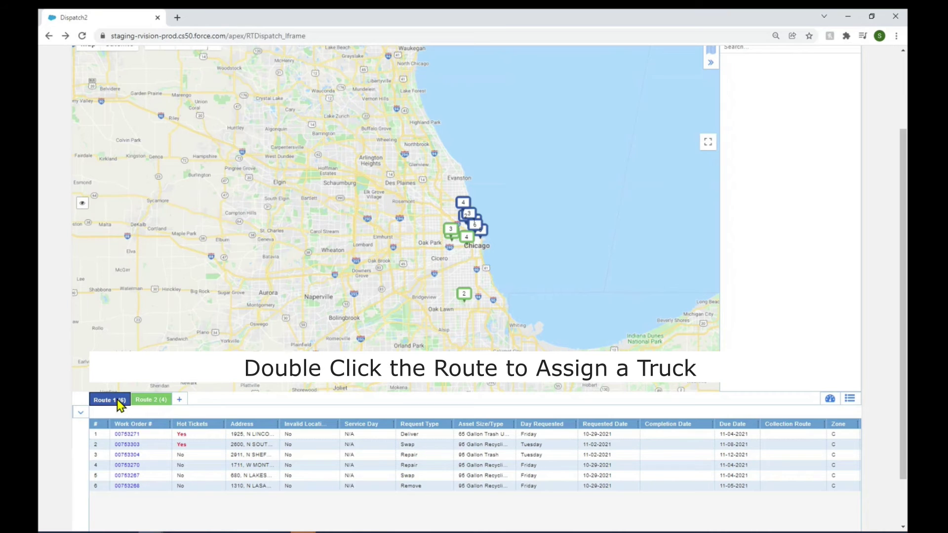
{"action": "double_click", "coordinate": [120, 401]}
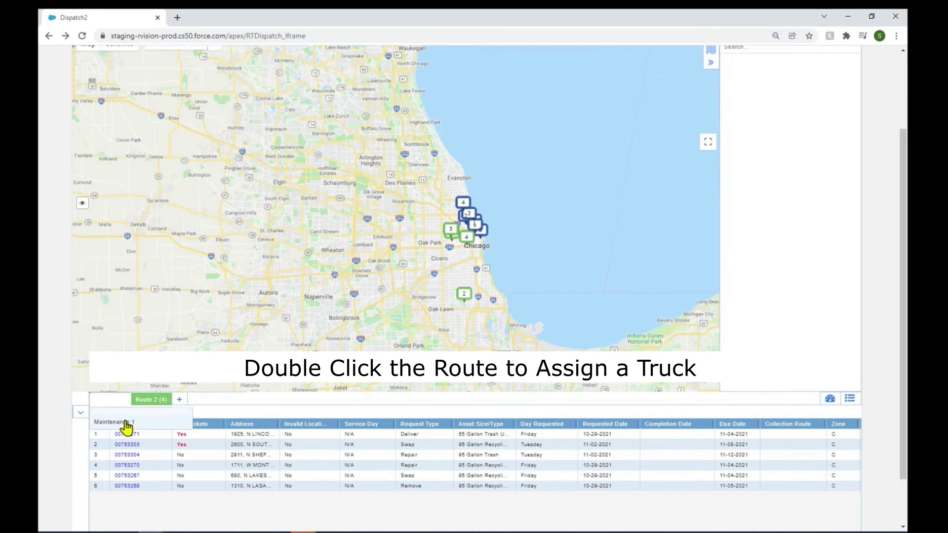
{"action": "left_click", "coordinate": [127, 426]}
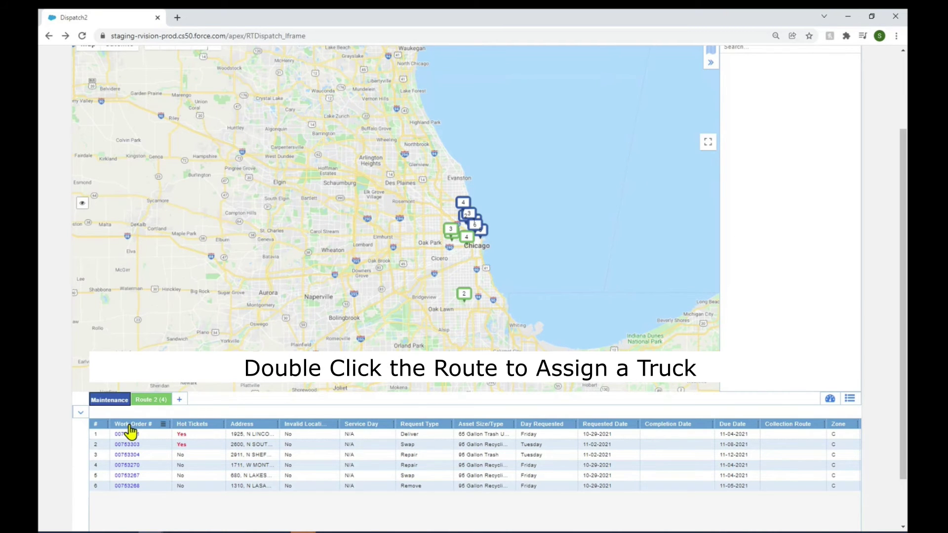
{"action": "left_click", "coordinate": [151, 405]}
{"action": "double_click", "coordinate": [154, 401]}
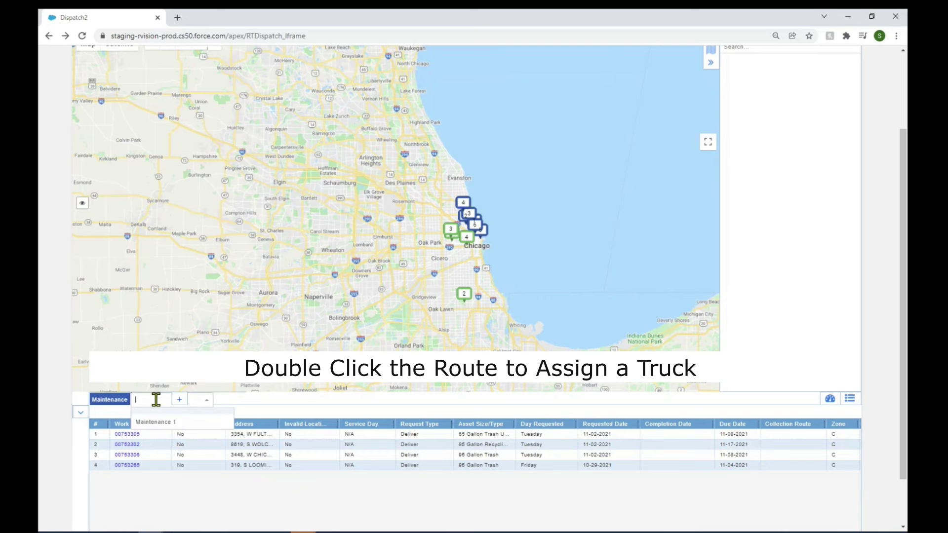
{"action": "left_click", "coordinate": [158, 422]}
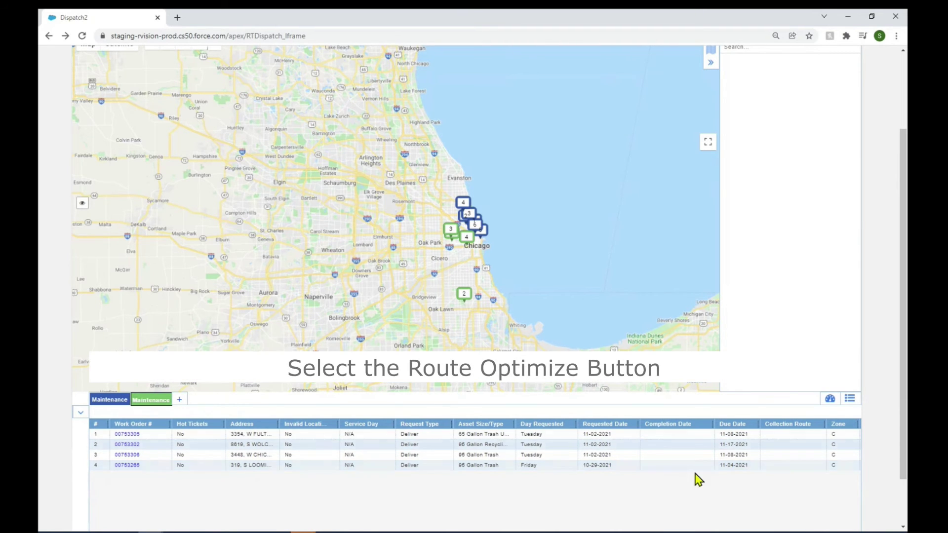
- Optimize all routes of the dispatch and dismiss the notification
{"action": "left_click", "coordinate": [831, 401]}
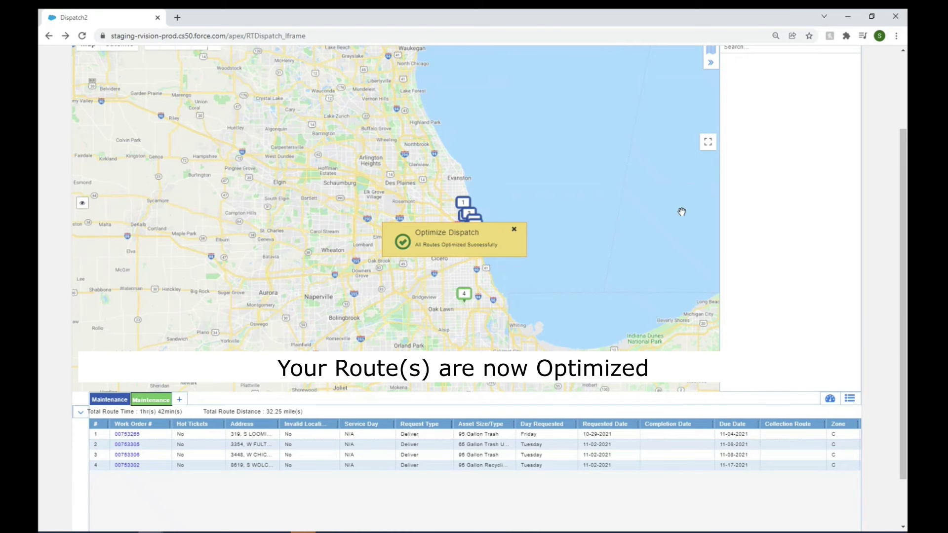
{"action": "left_click", "coordinate": [514, 229]}
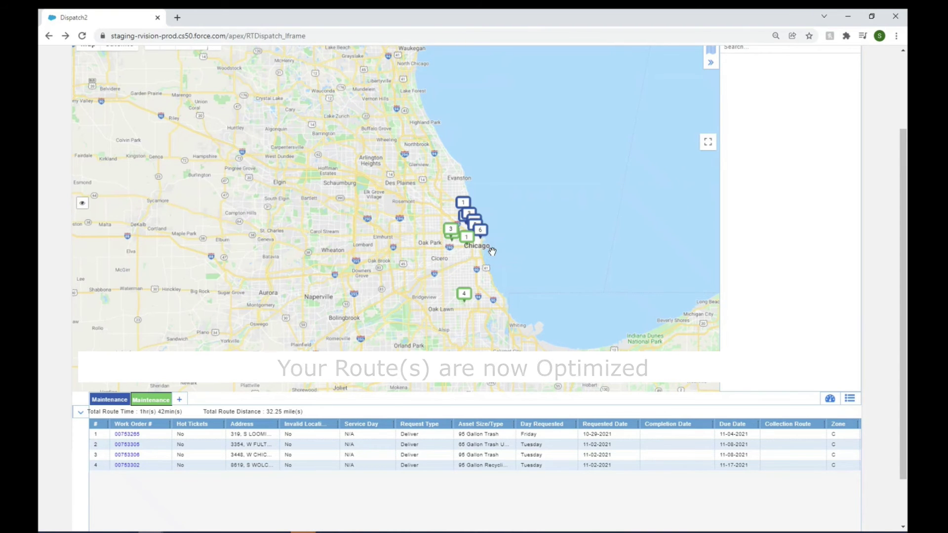
- Review the optimized stop order on the map, one blue stop's work order details, and the blue route's trip details
{"action": "scroll", "coordinate": [470, 267], "scroll_direction": "up", "scroll_amount": 2}
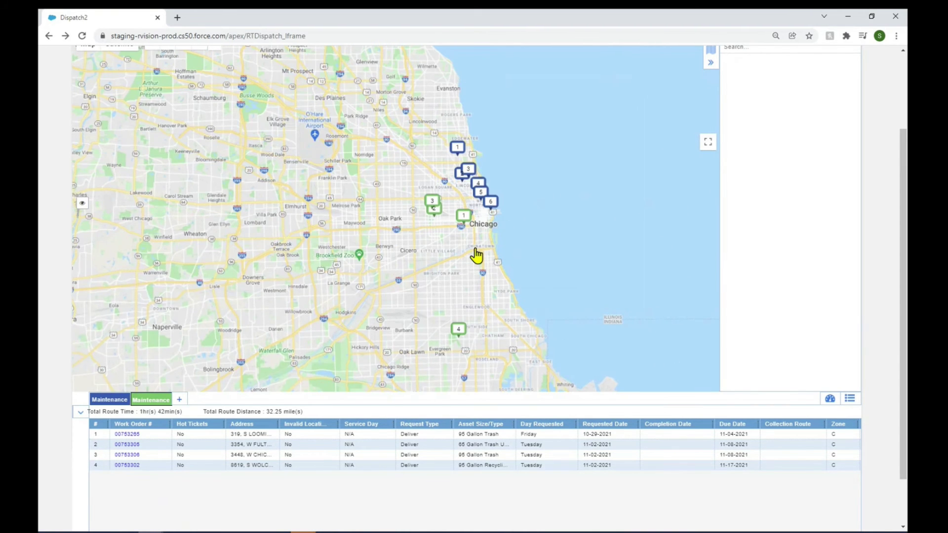
{"action": "scroll", "coordinate": [476, 253], "scroll_direction": "up", "scroll_amount": 2}
{"action": "left_click_drag", "start_coordinate": [451, 136], "coordinate": [491, 191]}
{"action": "left_click", "coordinate": [527, 201]}
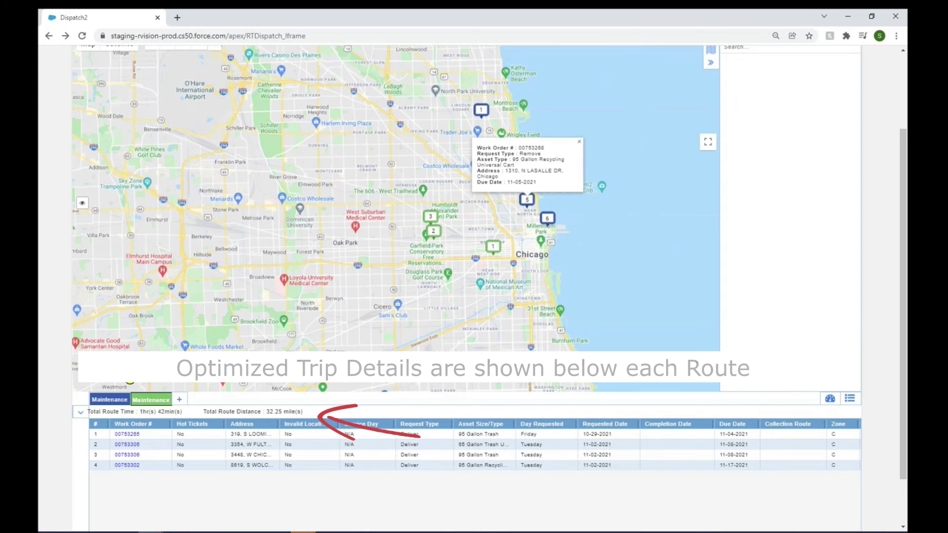
{"action": "left_click", "coordinate": [115, 400]}
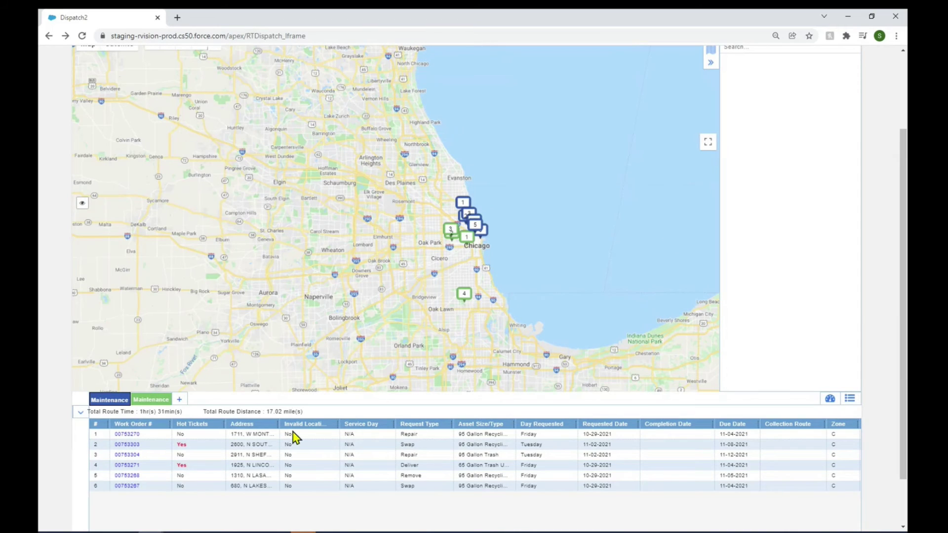
- Publish the planned dispatch and dismiss the notification
{"action": "scroll", "coordinate": [880, 320], "scroll_direction": "up", "scroll_amount": 1}
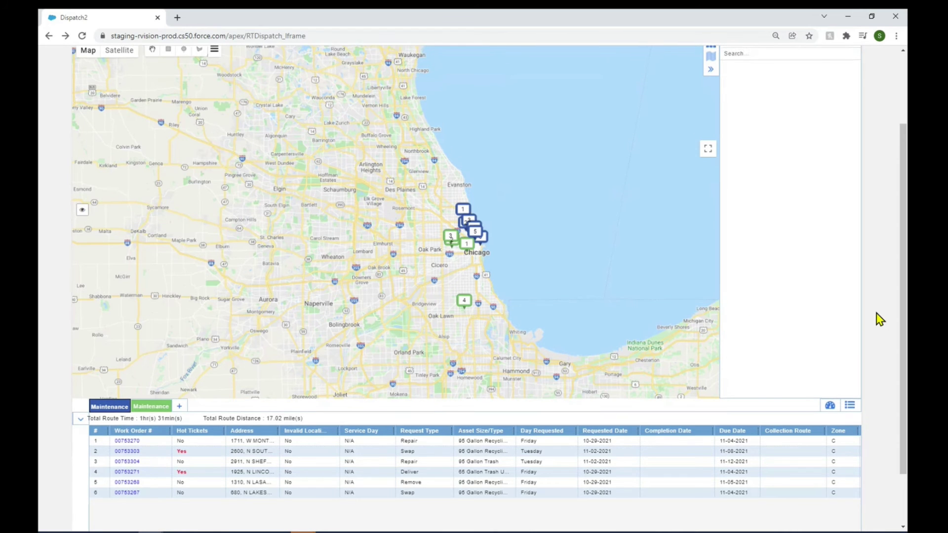
{"action": "scroll", "coordinate": [880, 320], "scroll_direction": "up", "scroll_amount": 2}
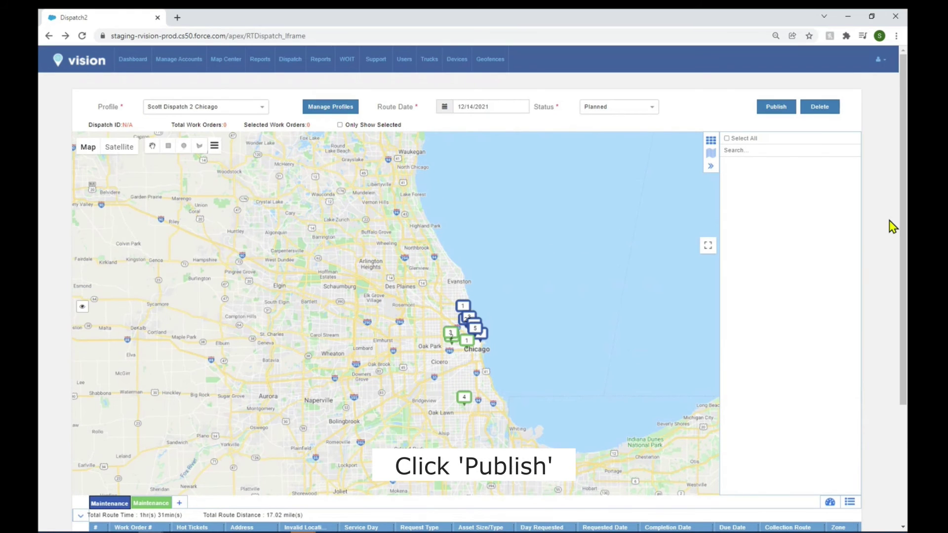
{"action": "left_click", "coordinate": [788, 112]}
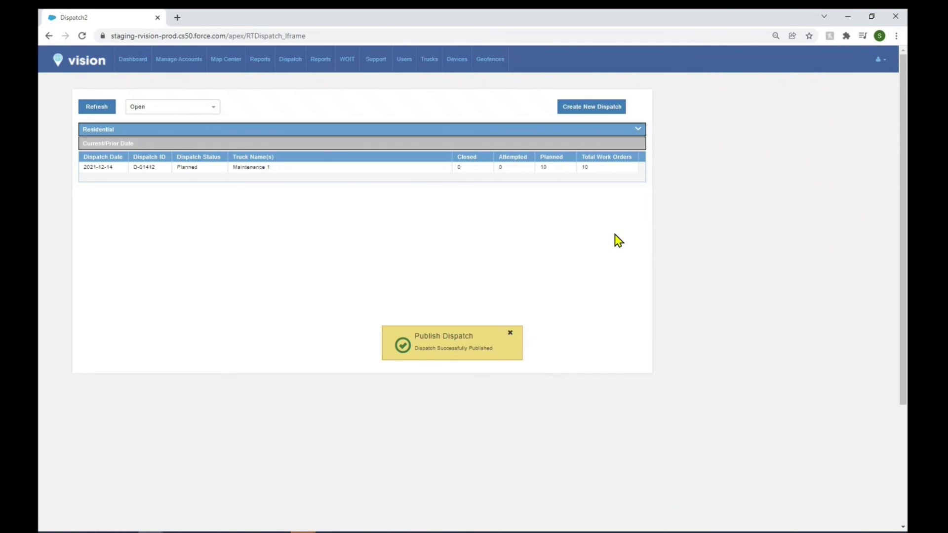
{"action": "left_click", "coordinate": [510, 334]}
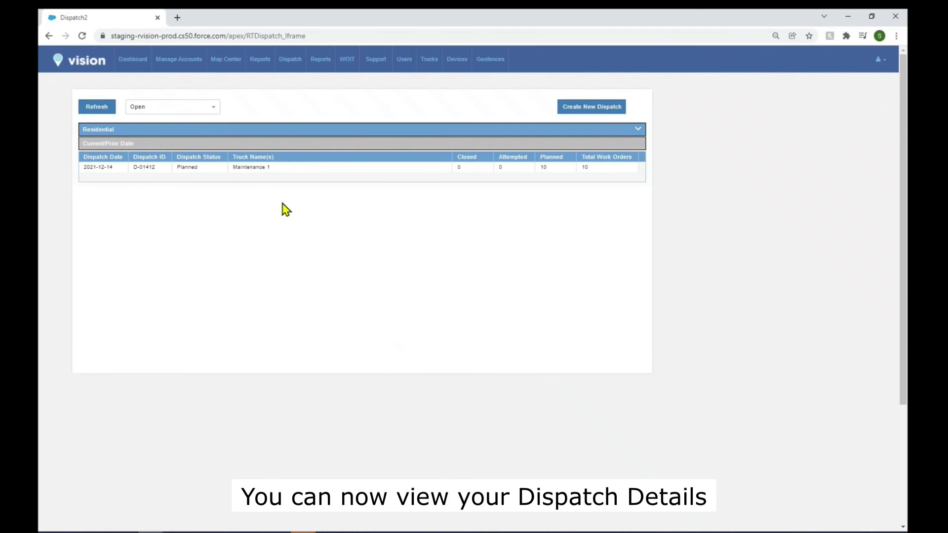
- Reopen the published 2021-12-14 dispatch and set its map view to All Routes
{"action": "left_click", "coordinate": [384, 167]}
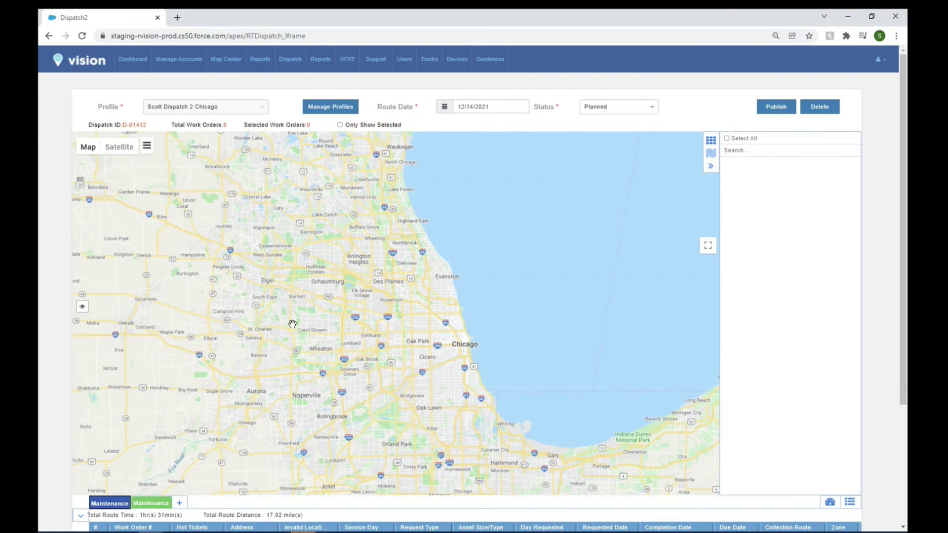
{"action": "scroll", "coordinate": [292, 324], "scroll_direction": "down", "scroll_amount": 1}
{"action": "scroll", "coordinate": [51, 328], "scroll_direction": "down", "scroll_amount": 1}
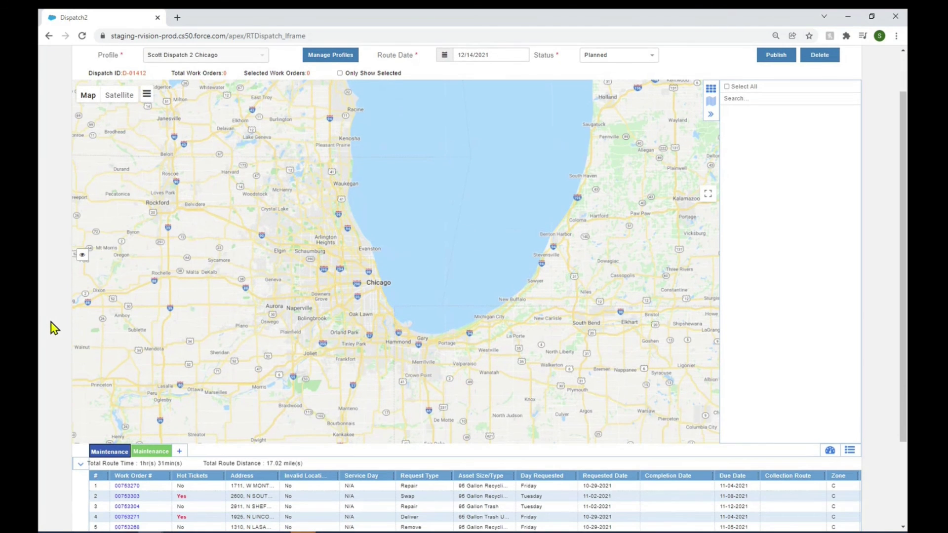
{"action": "mouse_move", "coordinate": [82, 255]}
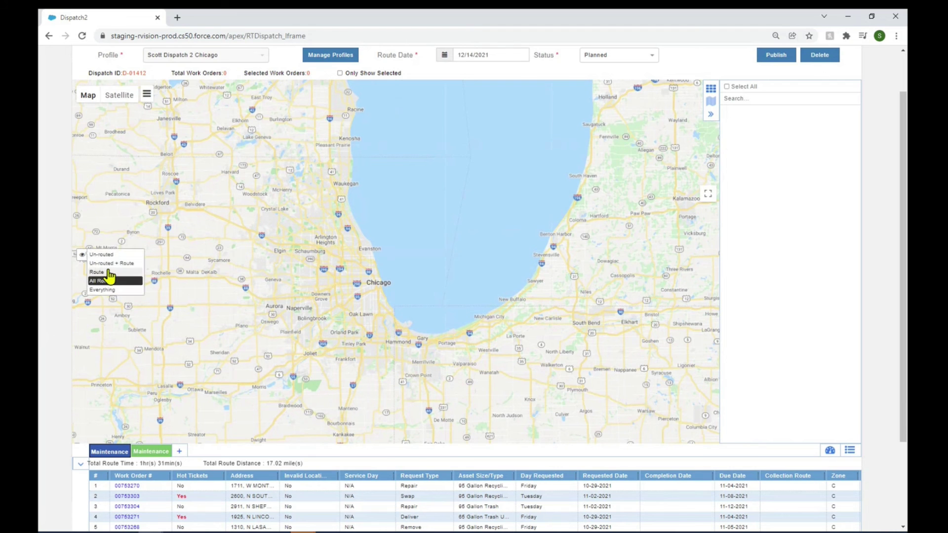
{"action": "left_click", "coordinate": [117, 283]}
{"action": "scroll", "coordinate": [488, 312], "scroll_direction": "up", "scroll_amount": 1}
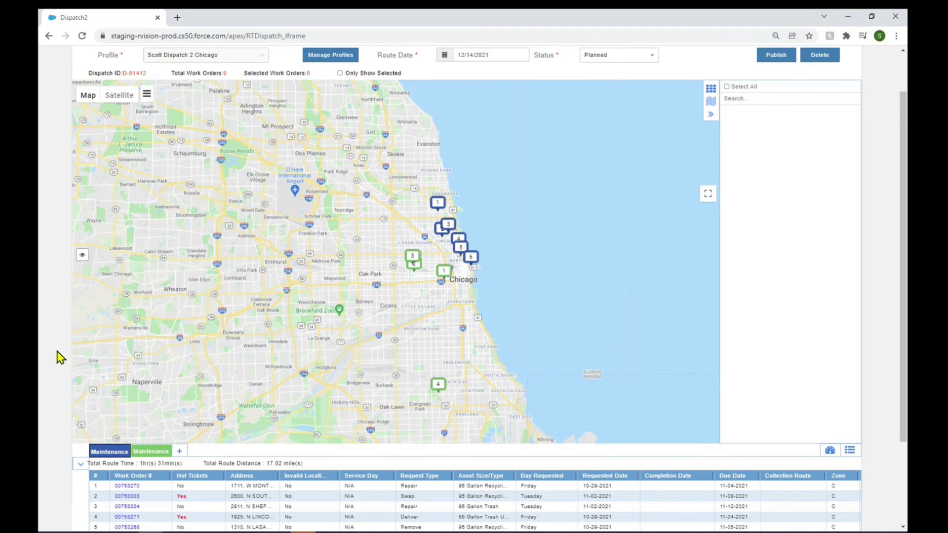
- Move the fourth work order of the green route up to third position
{"action": "scroll", "coordinate": [59, 356], "scroll_direction": "down", "scroll_amount": 1}
{"action": "scroll", "coordinate": [59, 357], "scroll_direction": "down", "scroll_amount": 1}
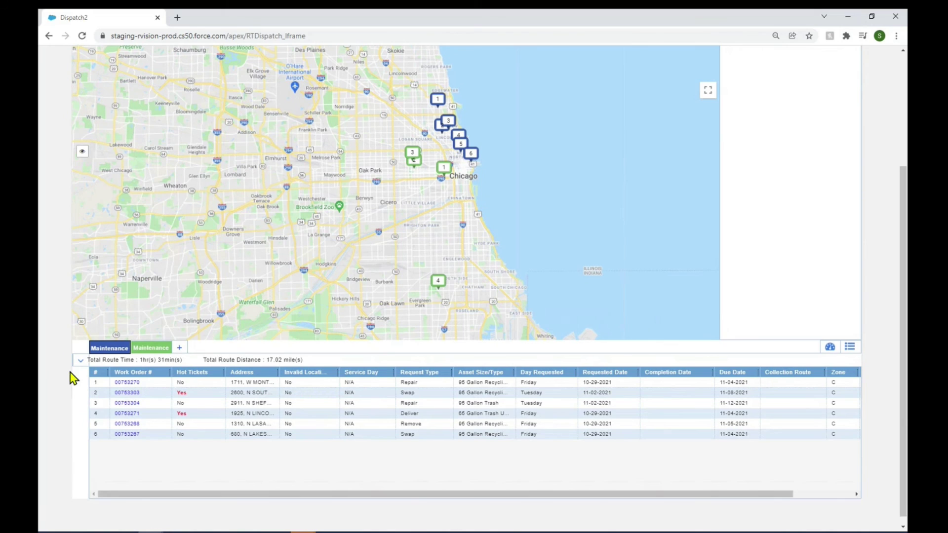
{"action": "left_click", "coordinate": [151, 348]}
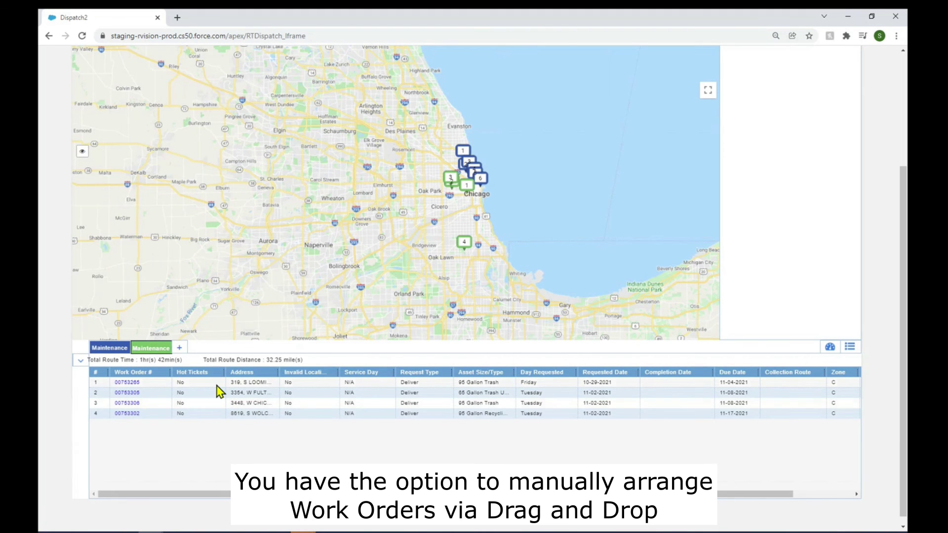
{"action": "left_click", "coordinate": [210, 413]}
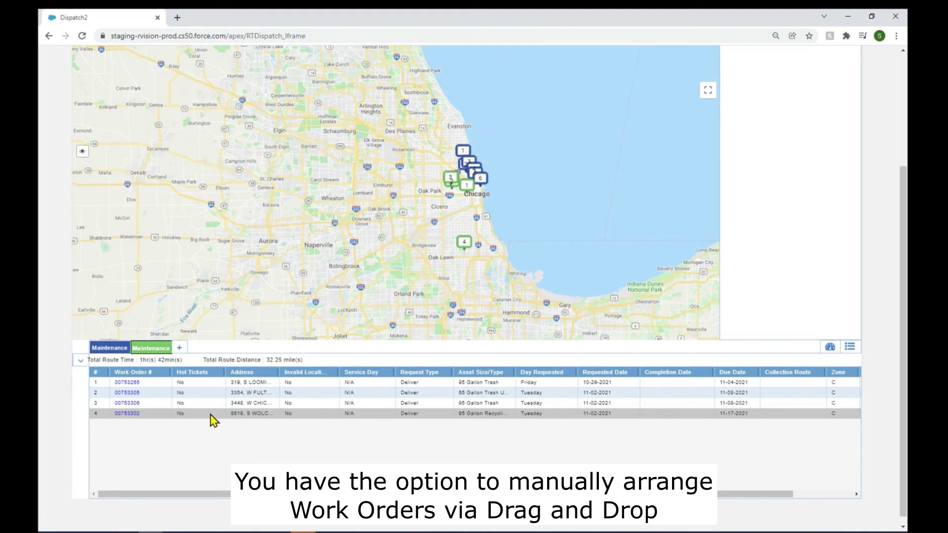
{"action": "left_click_drag", "start_coordinate": [210, 414], "coordinate": [210, 402]}
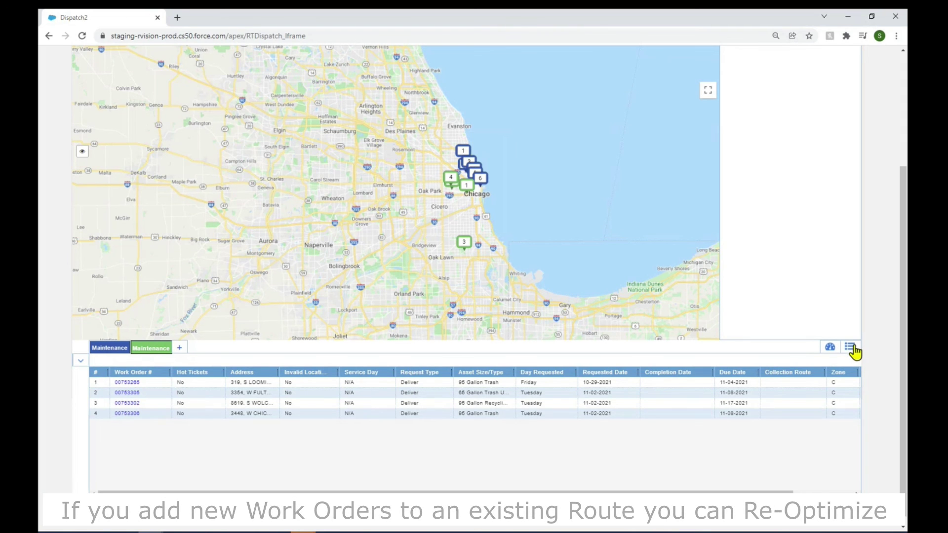
- Publish the dispatch again to save the rearranged work orders, and dismiss the notification
{"action": "scroll", "coordinate": [877, 339], "scroll_direction": "up", "scroll_amount": 3}
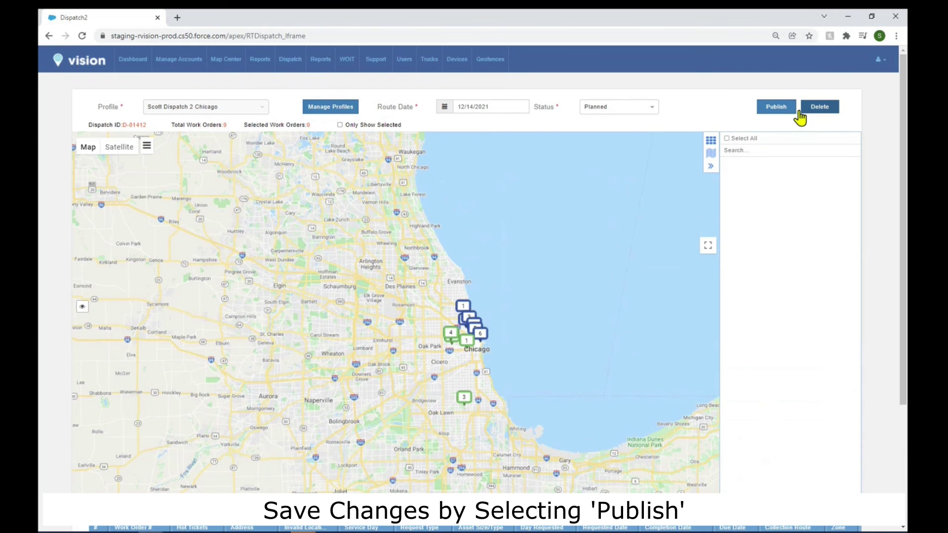
{"action": "left_click", "coordinate": [780, 110]}
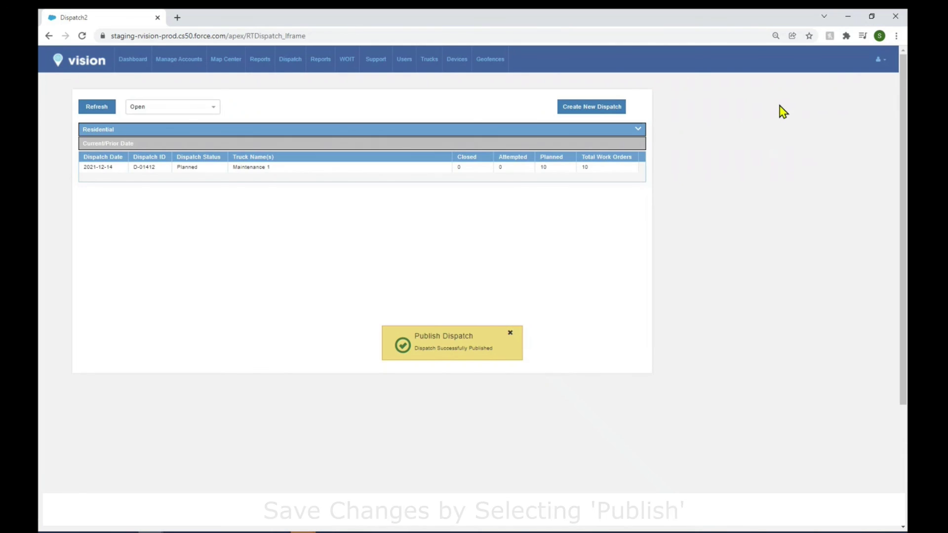
{"action": "left_click", "coordinate": [511, 336]}
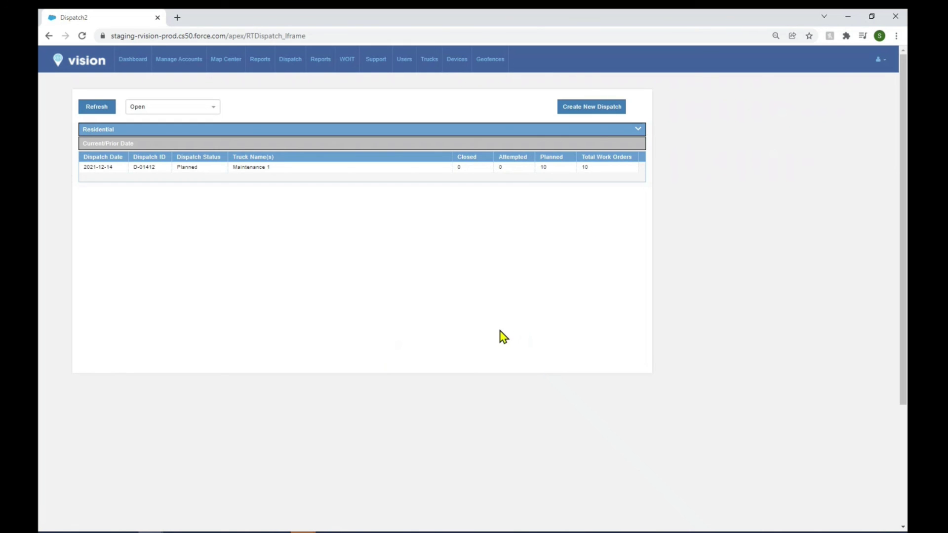